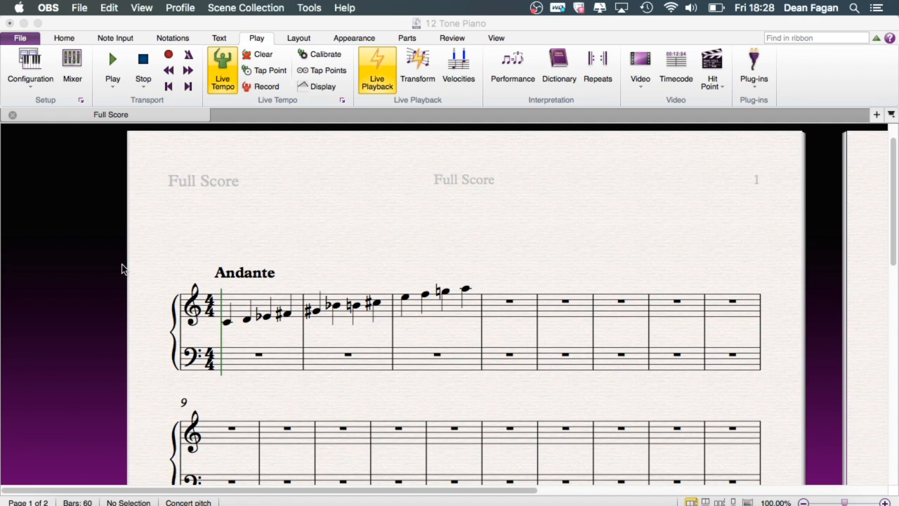
Play back the twelve-note row from the first note in bar 1 and stop playback
click(227, 323)
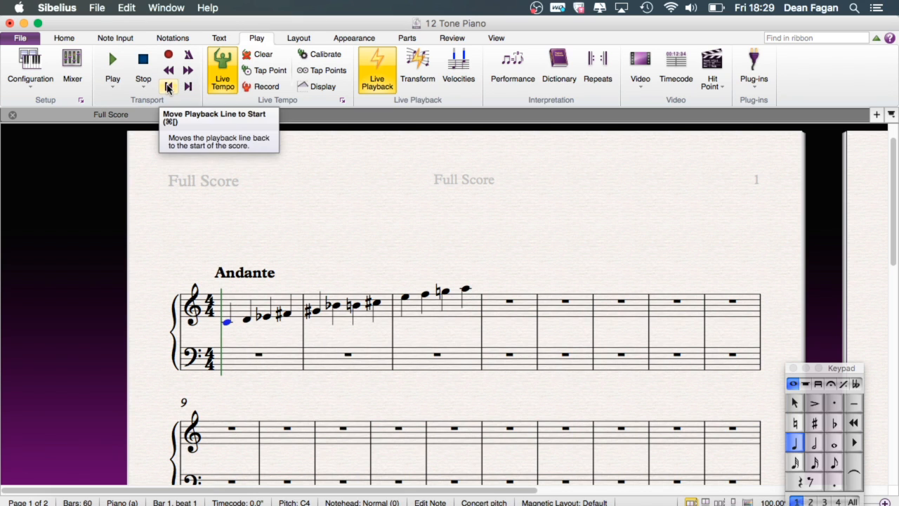
click(112, 65)
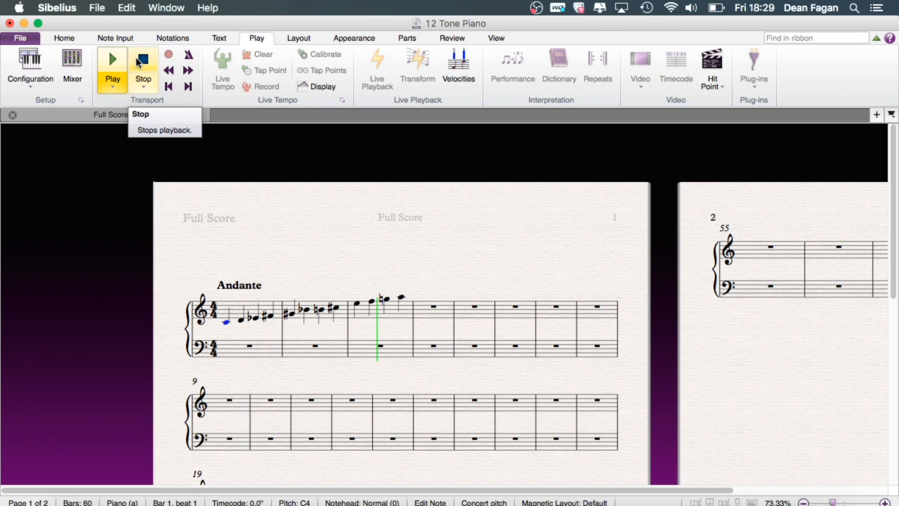
click(140, 61)
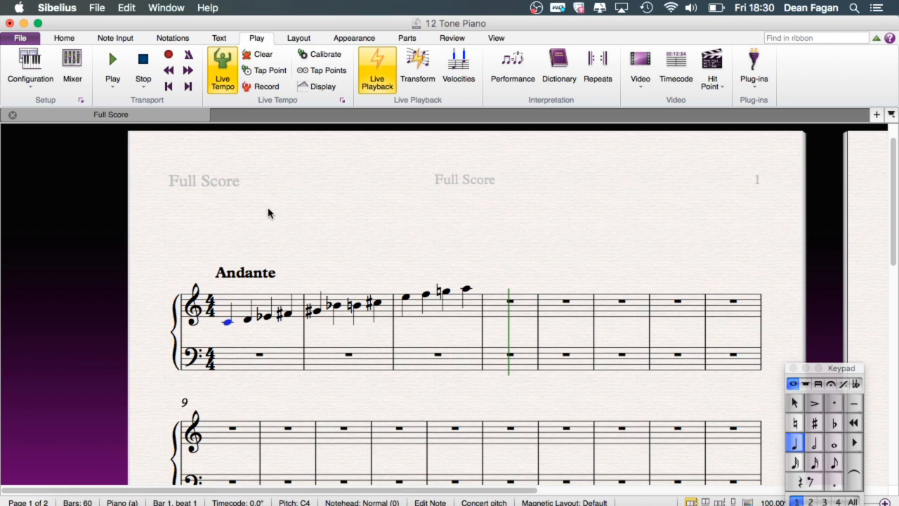
Delete the notes of the row from bars 3, 2 and 1 of the treble staff
click(468, 312)
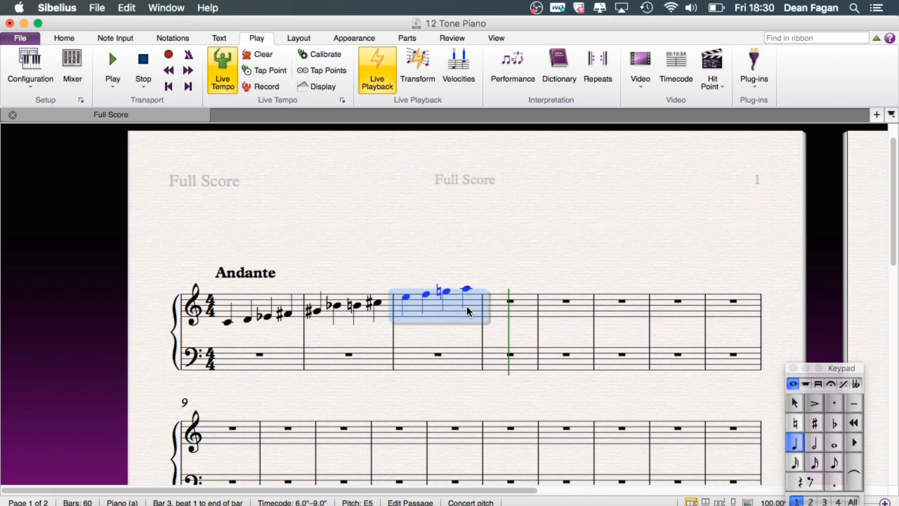
key(Delete)
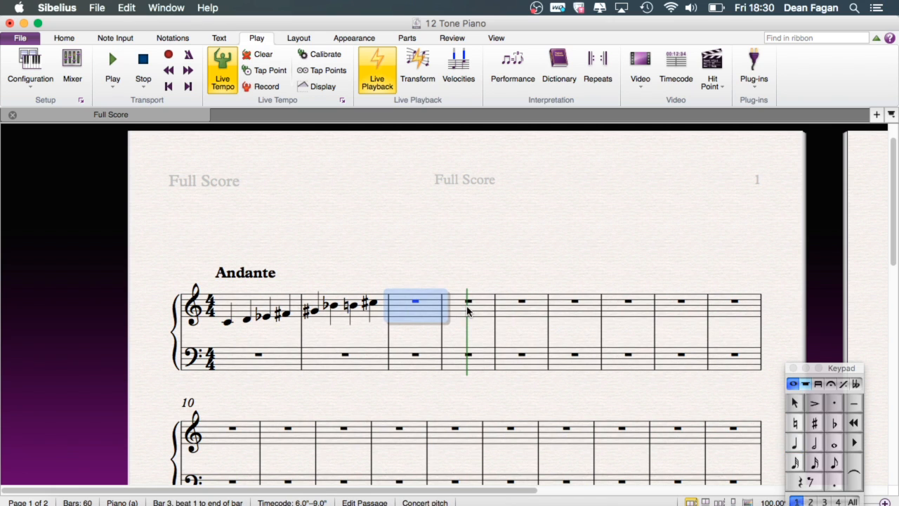
click(375, 318)
key(Delete)
click(284, 301)
key(super+c)
key(Delete)
click(304, 268)
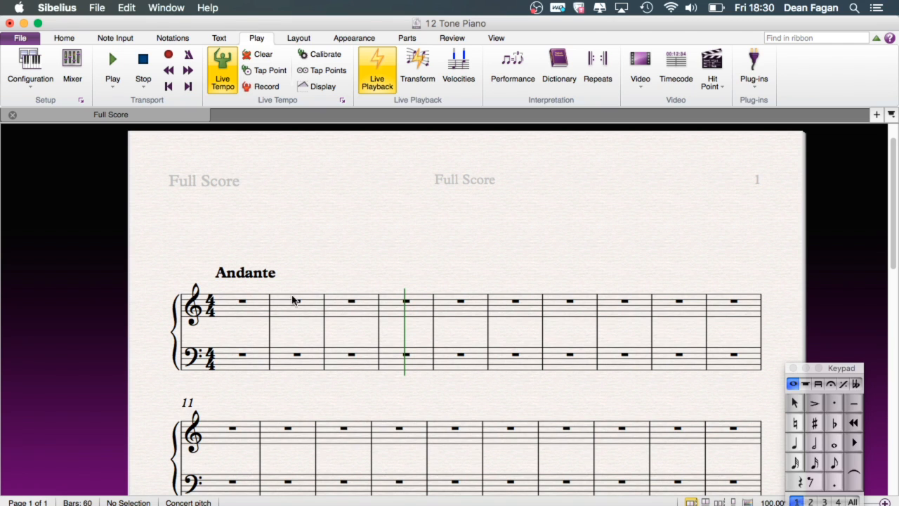
Change the tempo marking above bar 1 to "Allegro"
double_click(264, 274)
key(BackSpace)
key(BackSpace)
key(BackSpace)
key(BackSpace)
key(BackSpace)
key(BackSpace)
key(BackSpace)
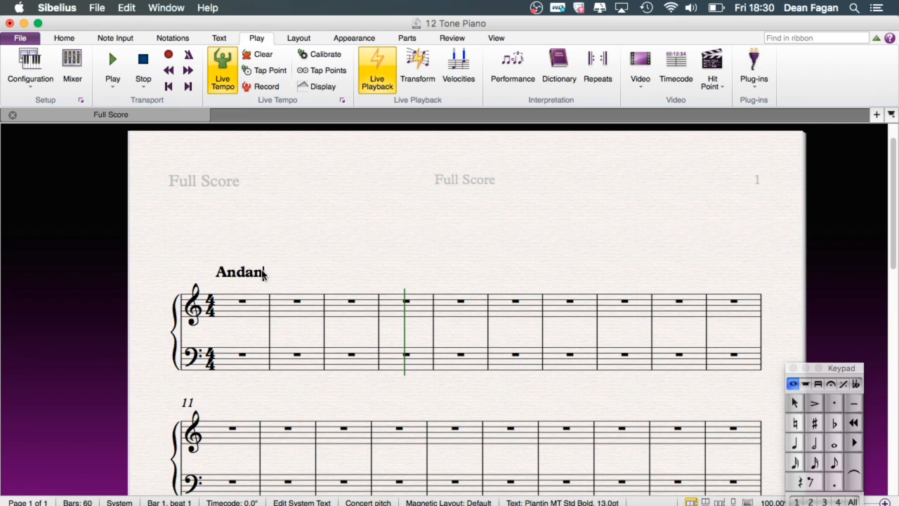
text(Allegro)
click(287, 267)
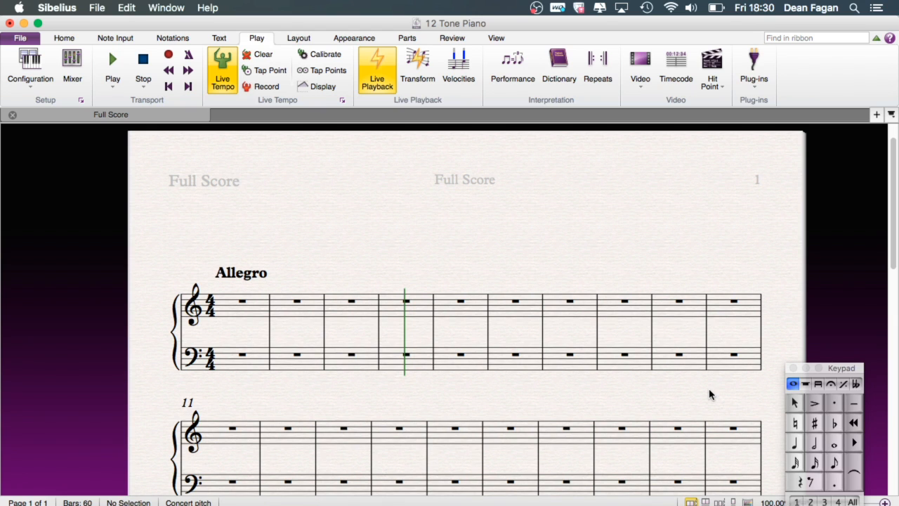
In bar 1, enter two C3 eighth notes in the bass on beat 1 and a D4 quarter note in the treble on beat 2
click(835, 461)
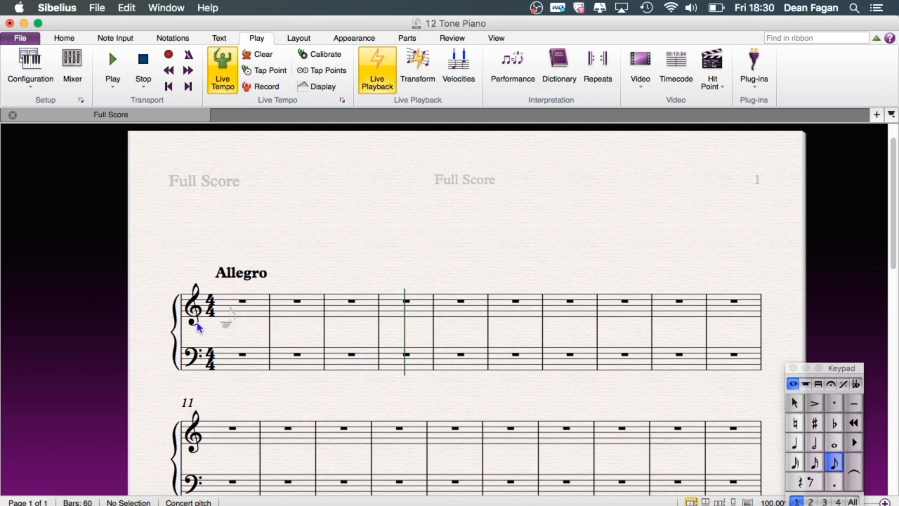
click(227, 362)
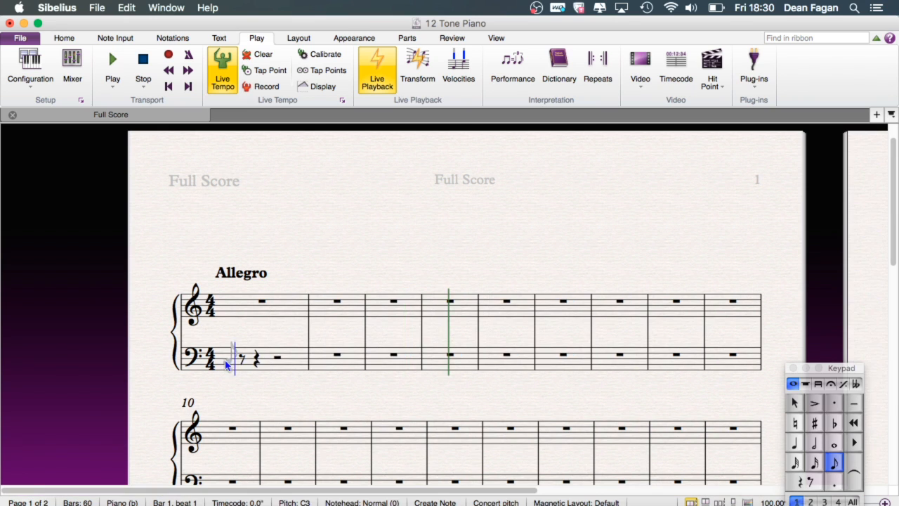
click(240, 362)
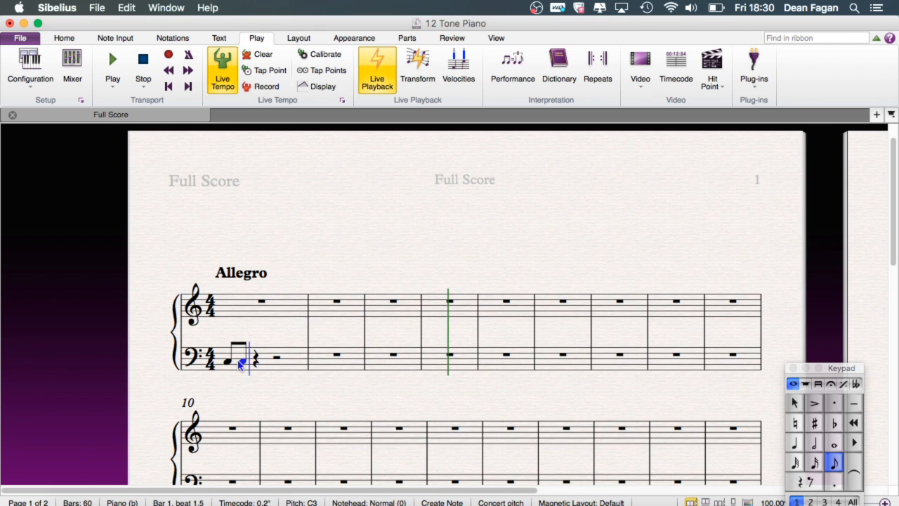
key(4)
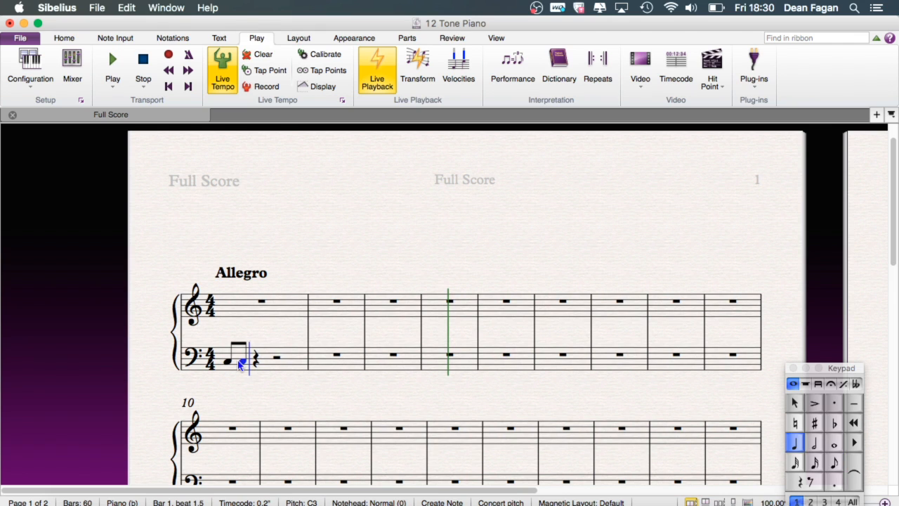
click(256, 318)
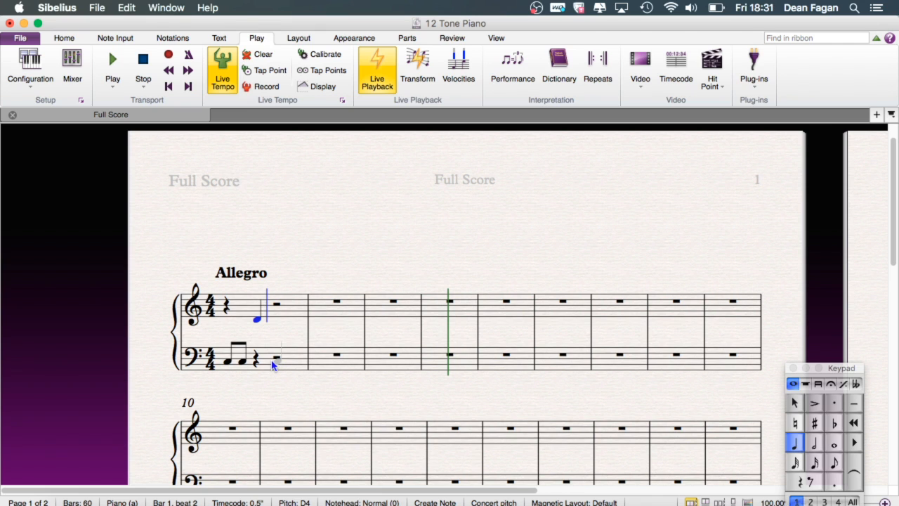
In bar 1, enter two E-flat 3 eighth notes in the bass on beat 3 and an F-sharp 4 treble quarter note on beat 4
key(3)
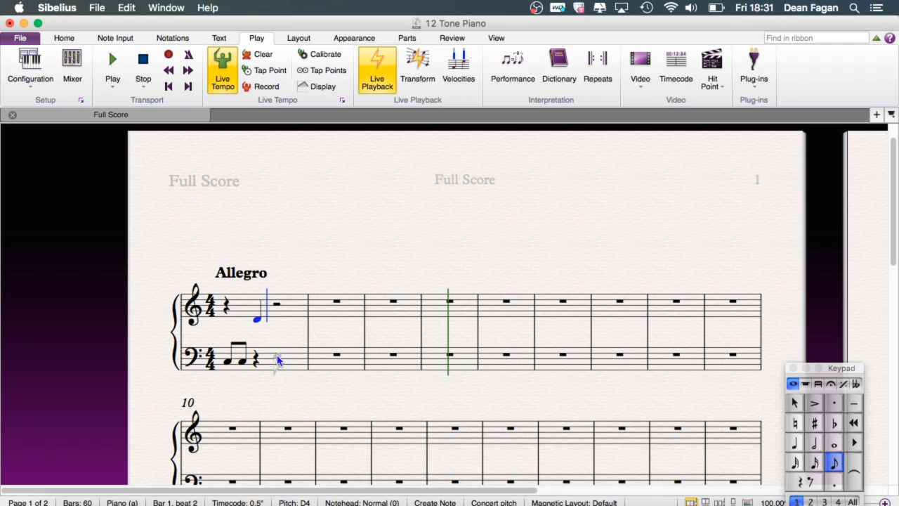
key(minus)
click(277, 355)
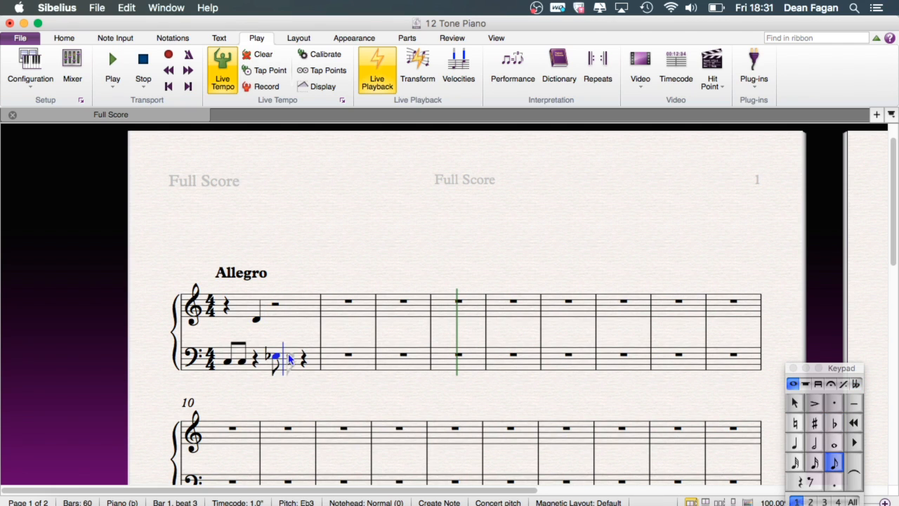
click(290, 357)
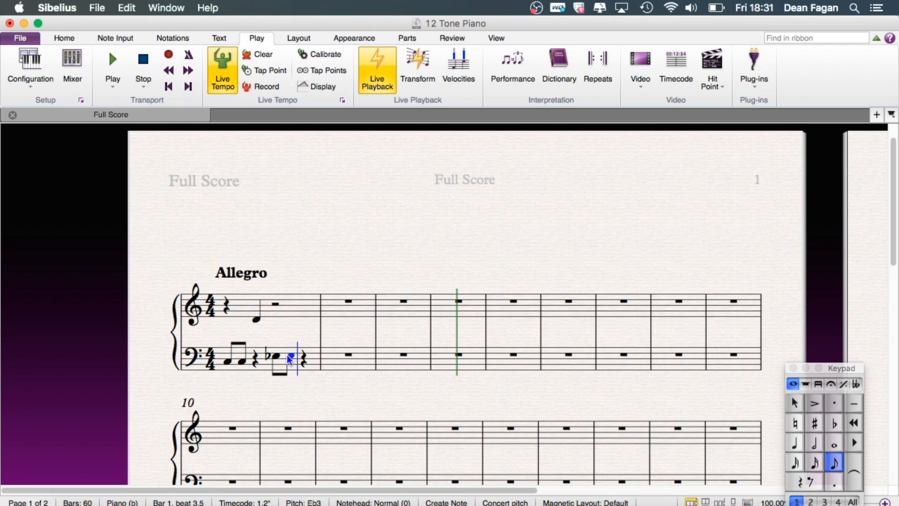
key(4)
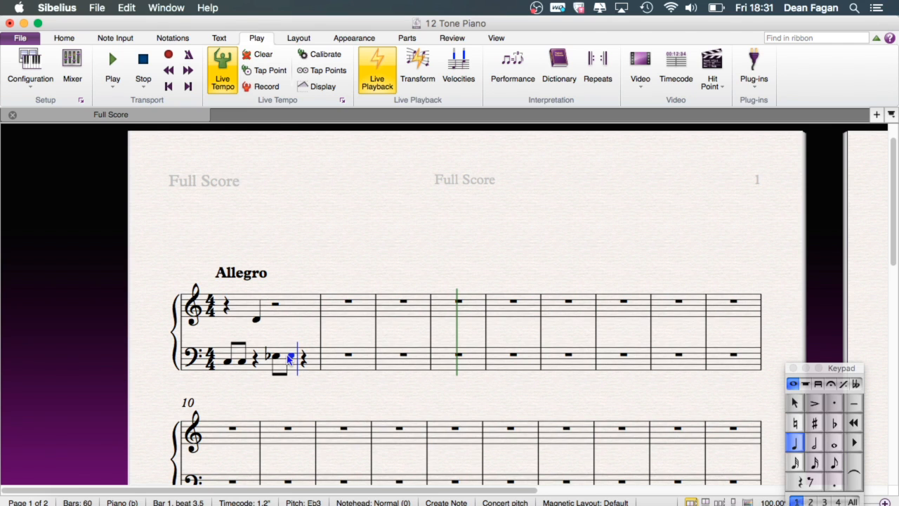
click(302, 315)
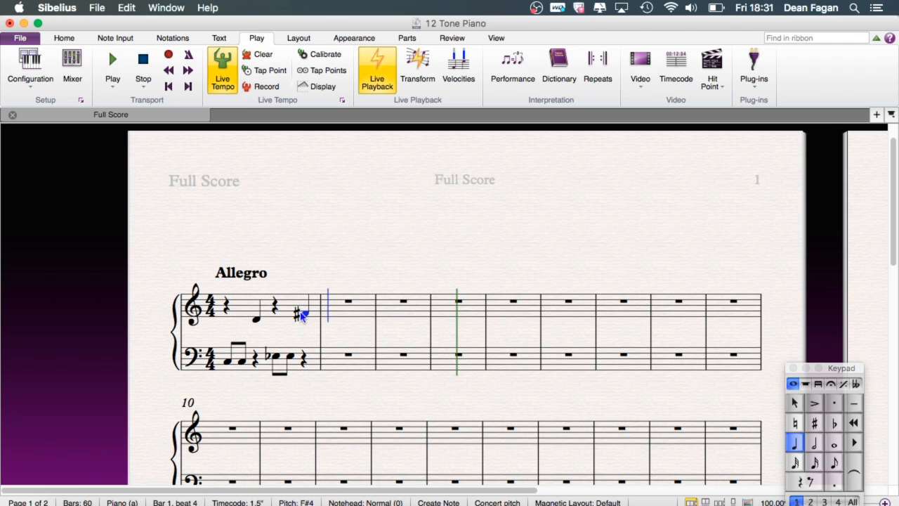
In bar 2, enter two G-sharp 3 eighth notes in the bass on beat 1 and a B-flat 4 treble quarter note on beat 2
key(8)
key(3)
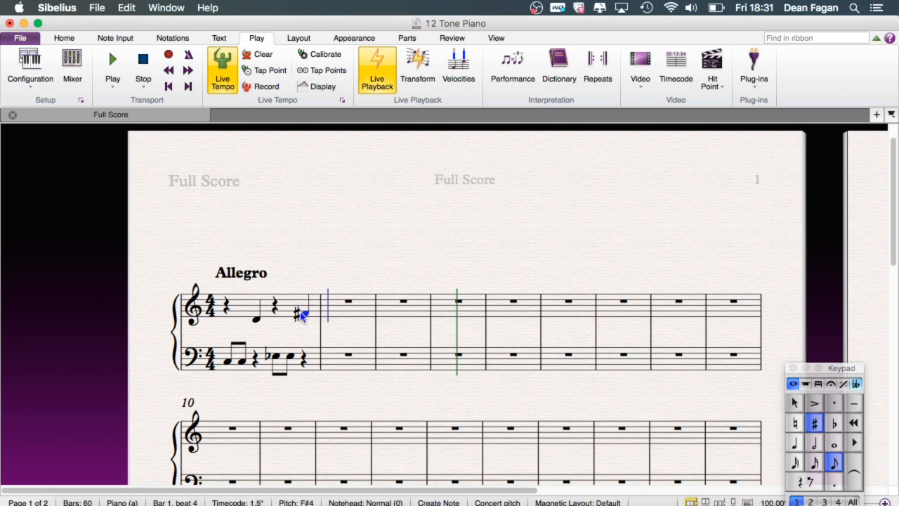
click(331, 351)
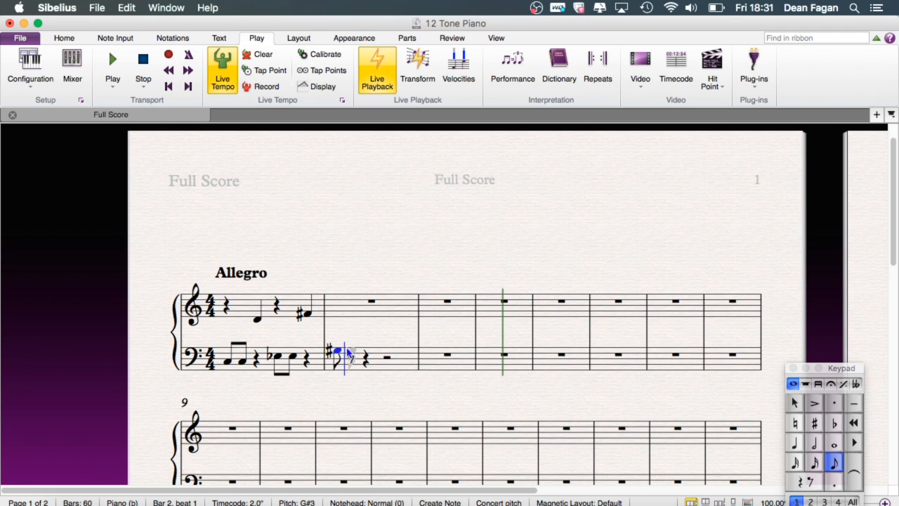
click(350, 350)
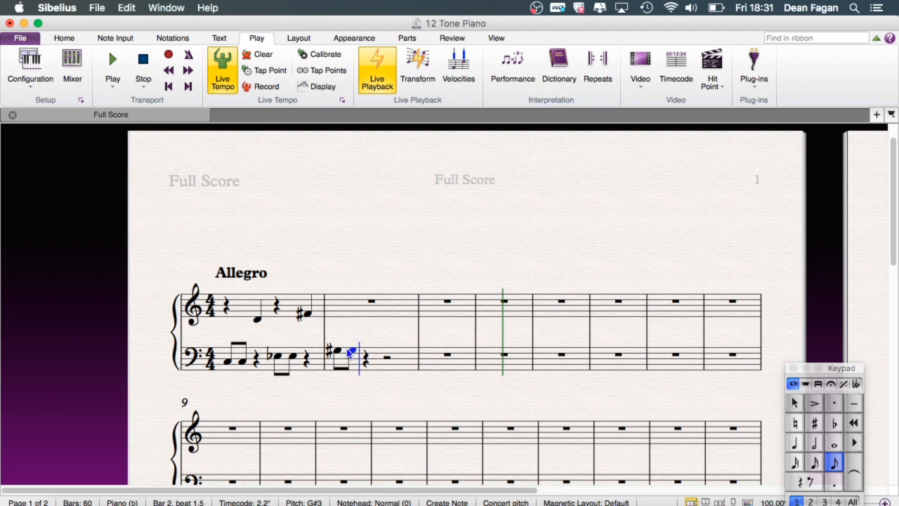
key(9)
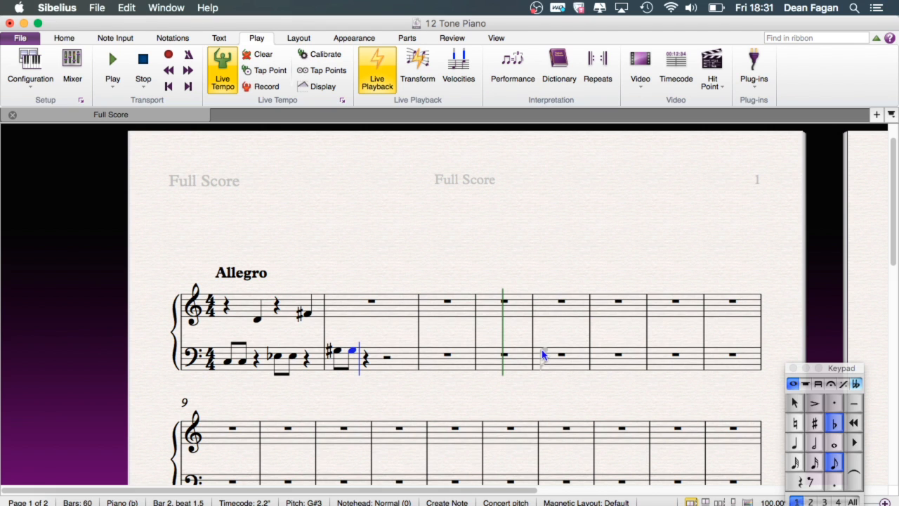
key(4)
click(361, 306)
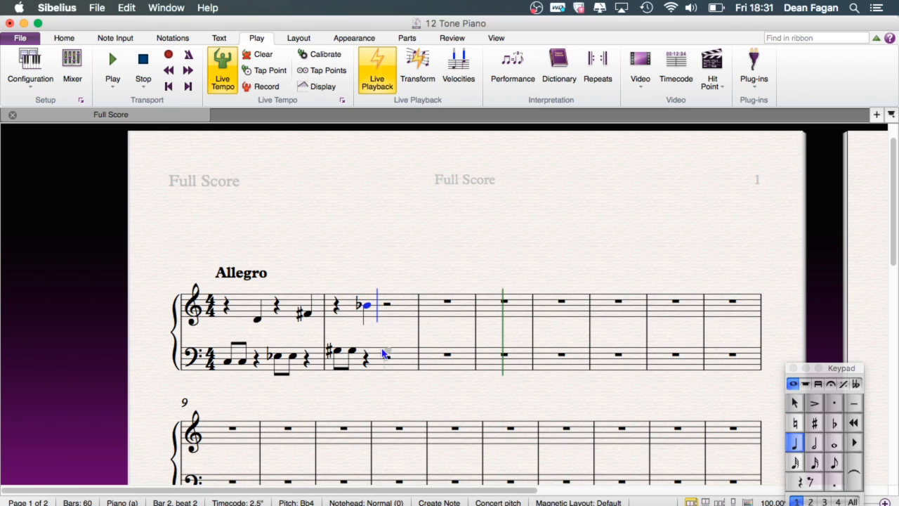
In bar 2, enter two B3 eighth notes in the bass on beat 3 and a C-sharp 5 treble quarter note on beat 4
key(3)
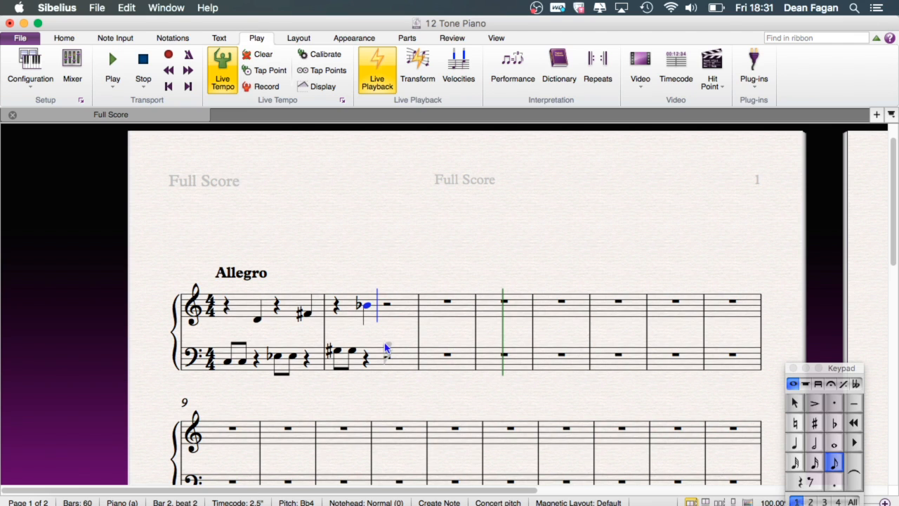
click(385, 347)
click(395, 347)
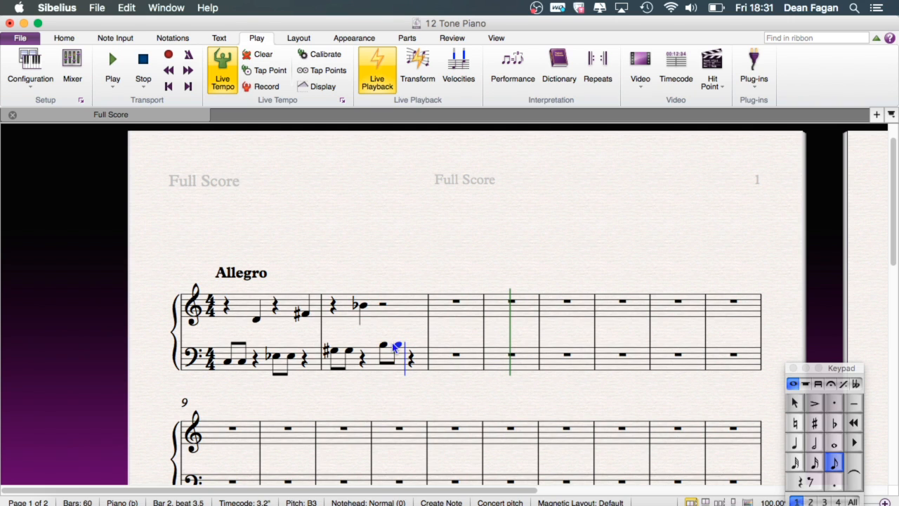
key(Escape)
key(4)
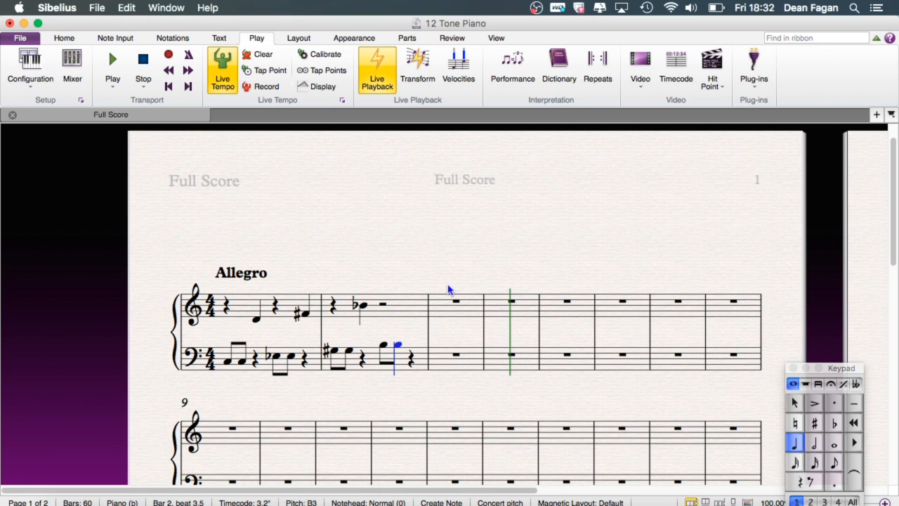
key(8)
click(411, 304)
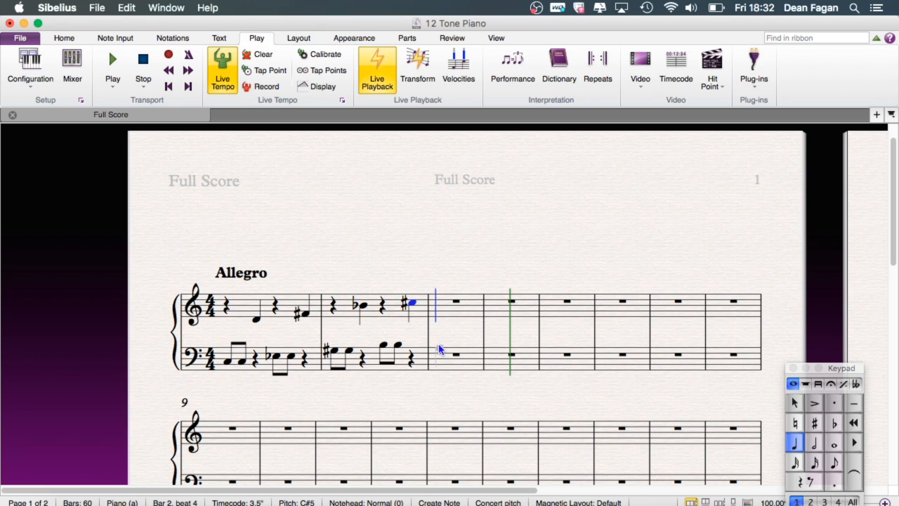
In bar 3, enter two E3 eighth notes in the bass on beat 1 and an F-natural 5 treble quarter note on beat 2
key(3)
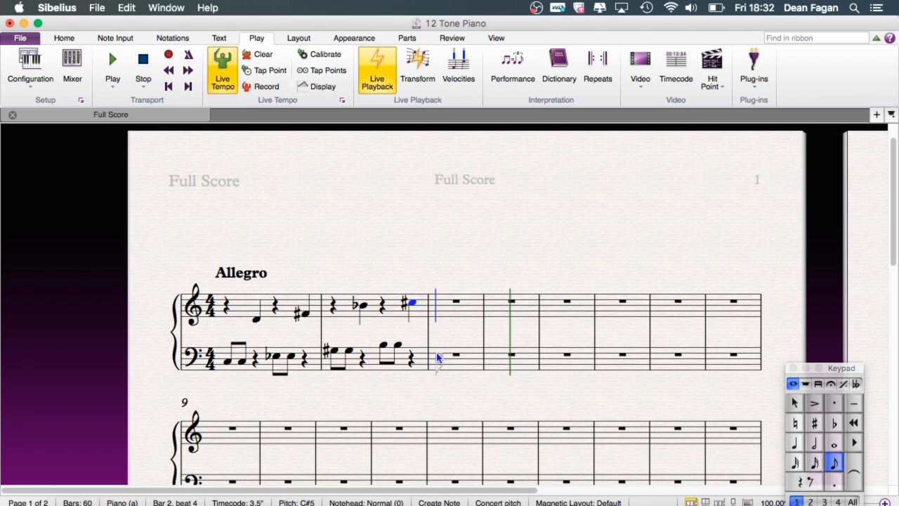
click(437, 358)
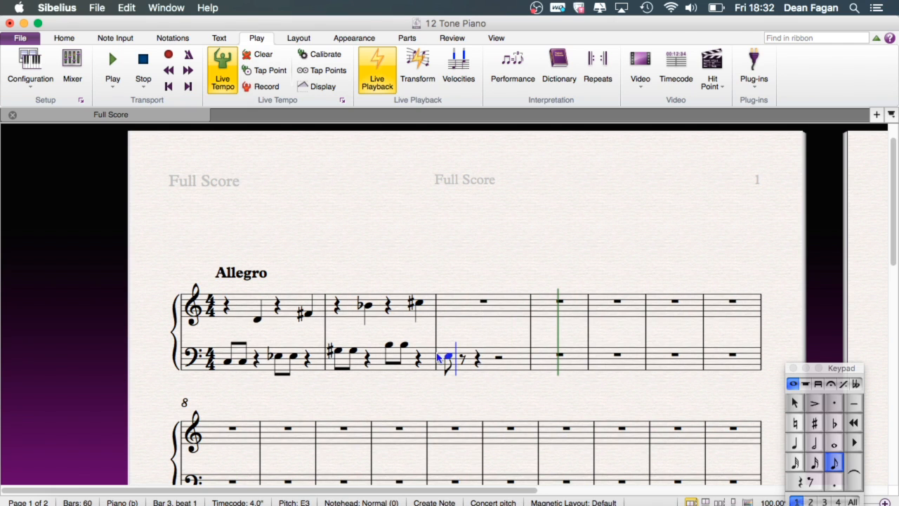
click(457, 358)
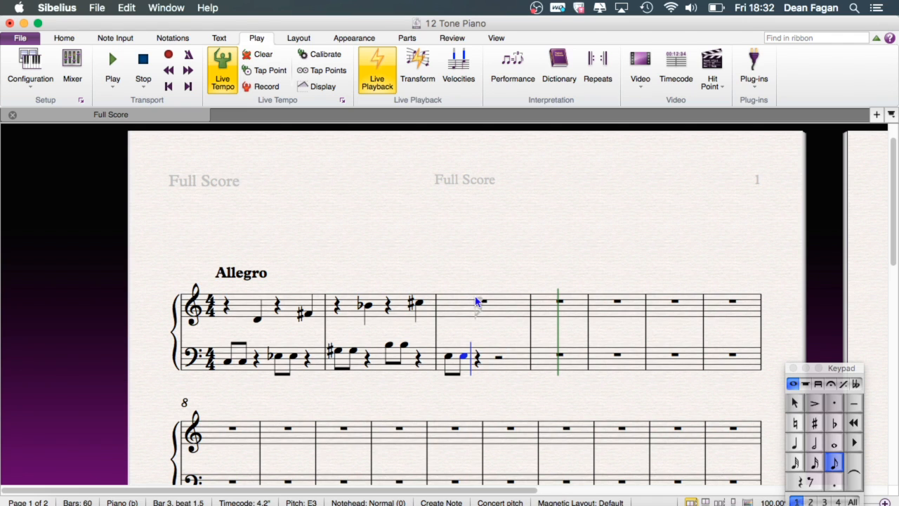
key(KP_8)
key(KP_7)
key(KP_4)
click(476, 297)
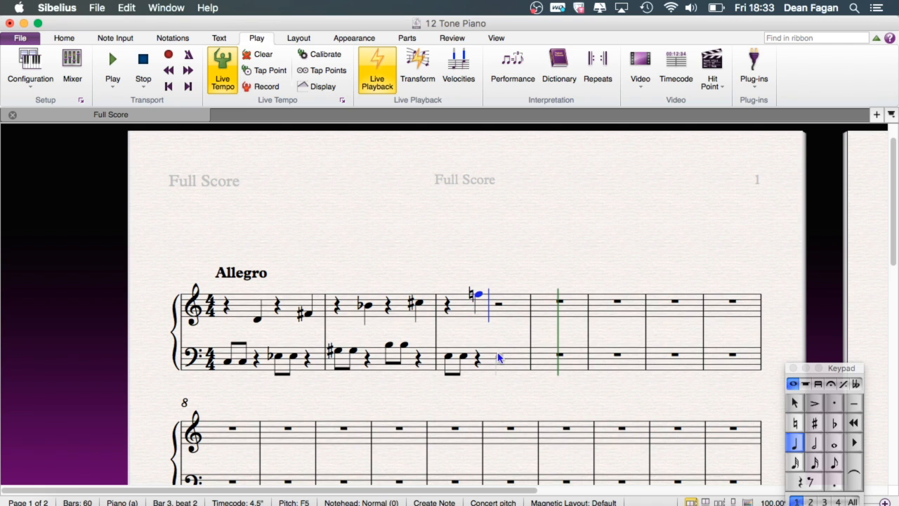
In bar 3, enter two G-natural 3 eighth notes in the bass on beat 3 and an A5 treble half note on beat 4
key(3)
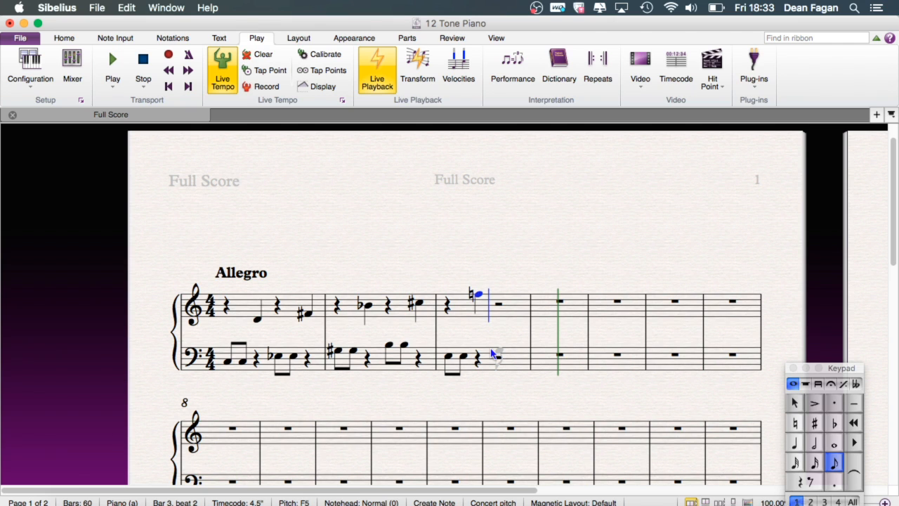
click(492, 353)
click(505, 352)
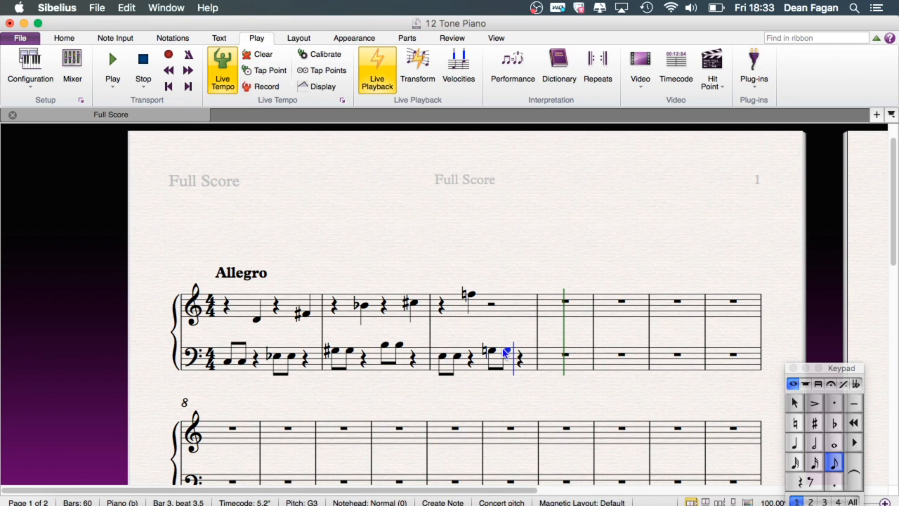
key(4)
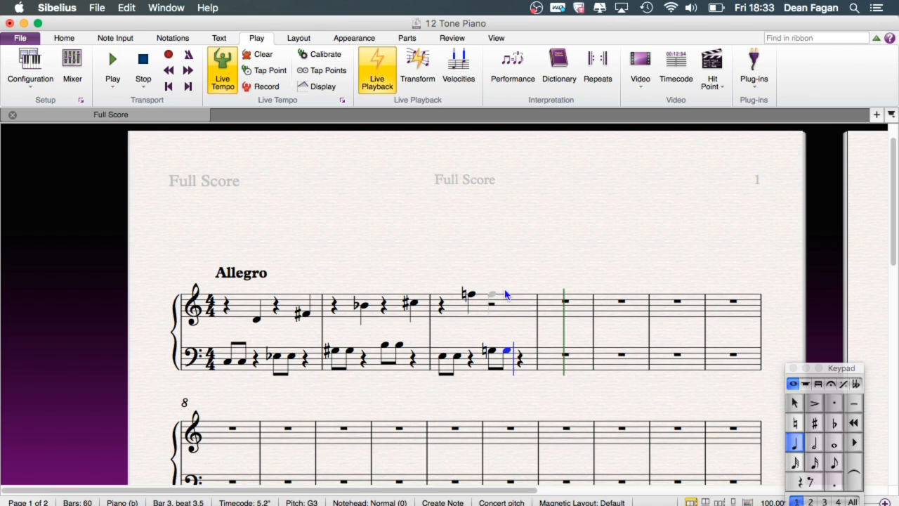
key(5)
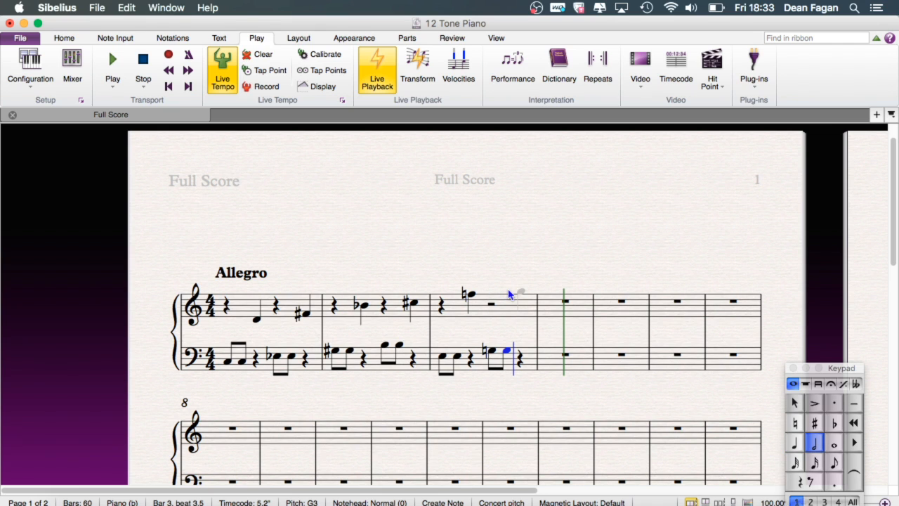
click(509, 290)
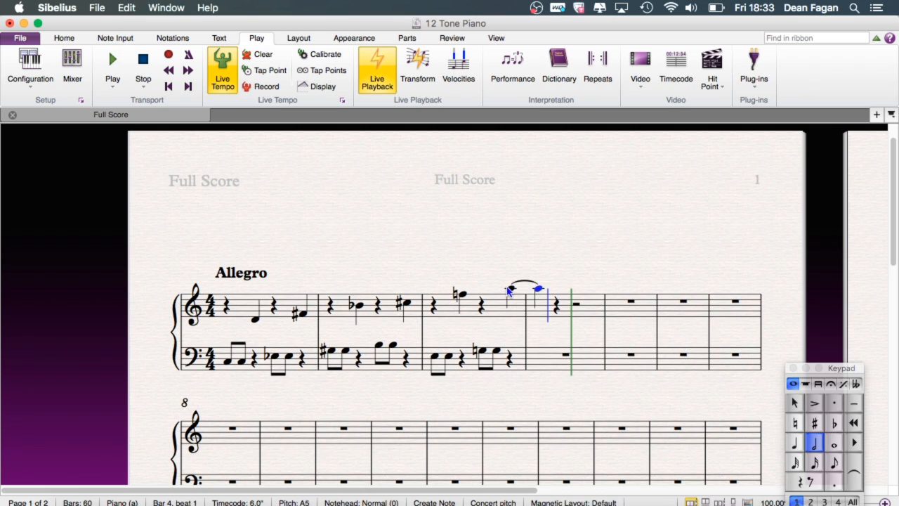
Play back the passage from the start of the score, stopping after the notes entered so far
click(166, 85)
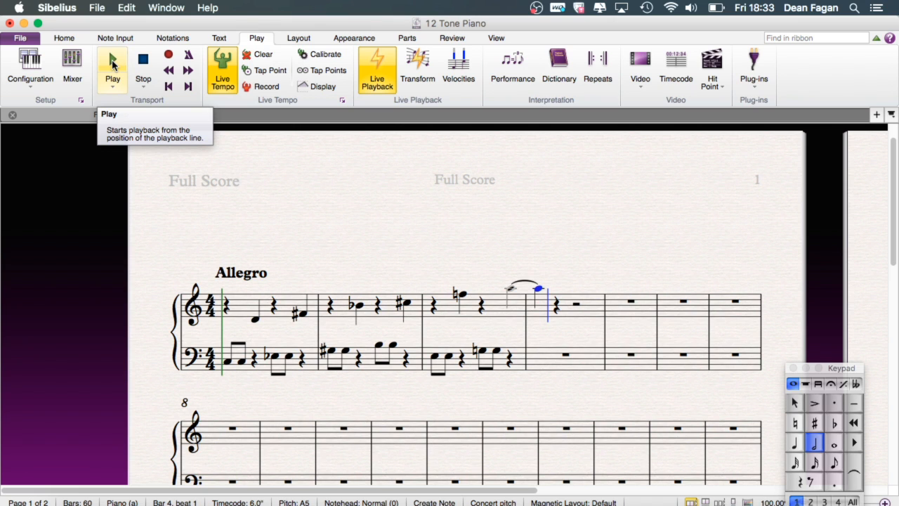
click(183, 263)
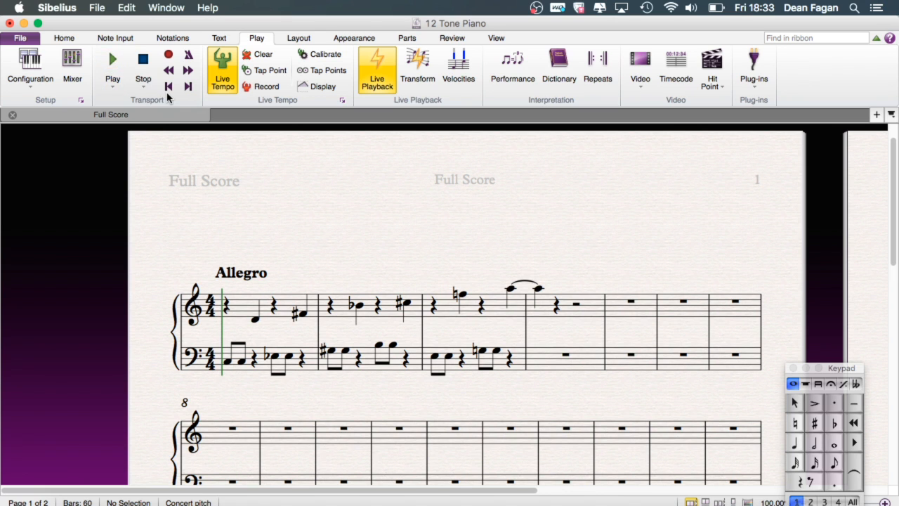
click(113, 60)
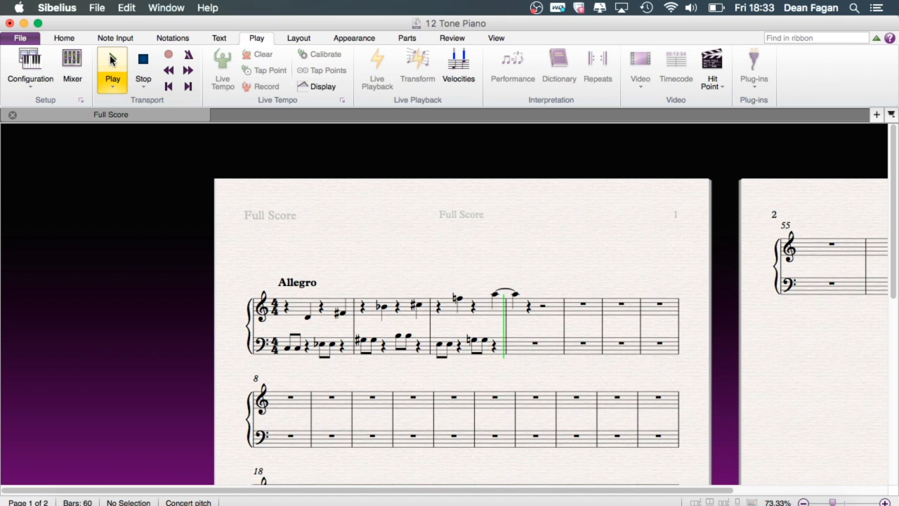
click(136, 61)
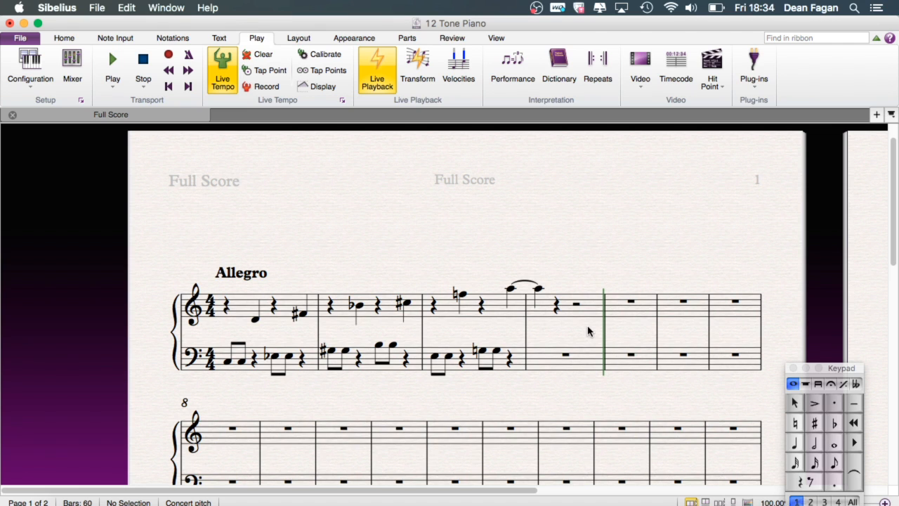
Enter a bass half-note chord of F2, C3 and G-sharp 3 on beat 1 of bar 4
click(796, 444)
click(807, 445)
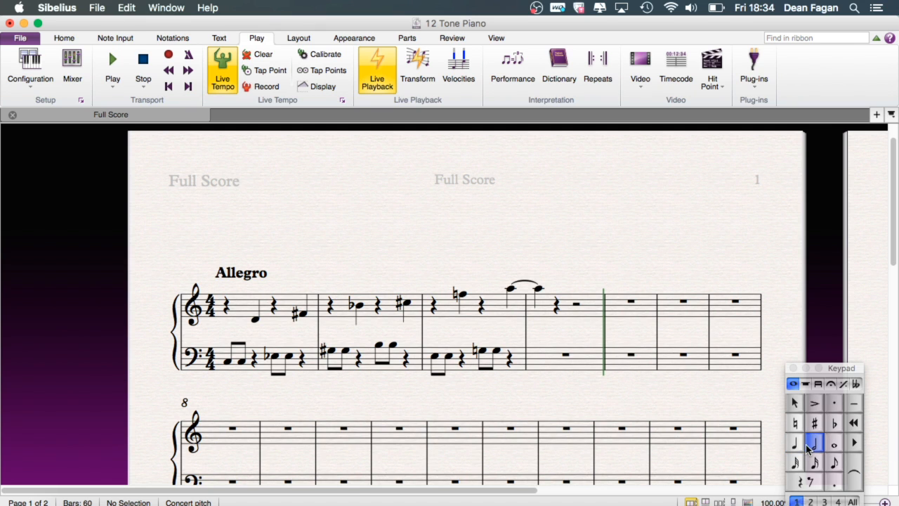
click(537, 356)
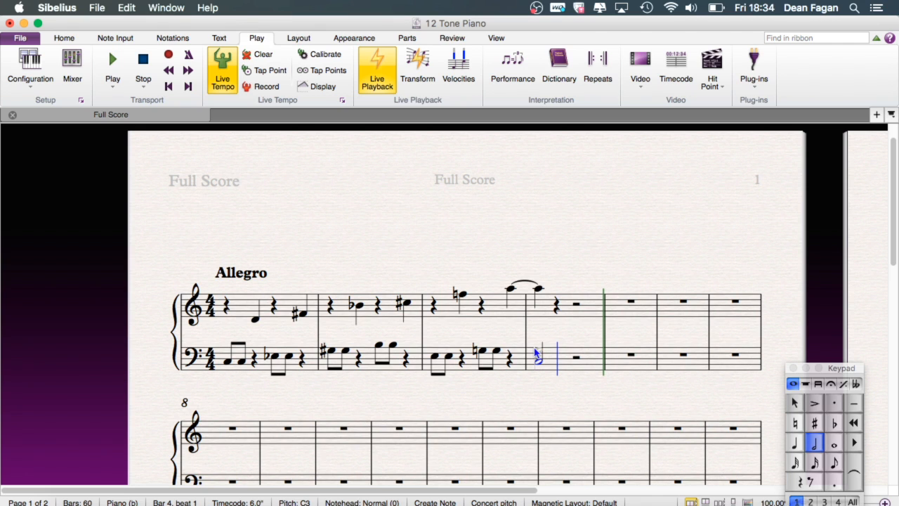
key(KP_8)
click(536, 349)
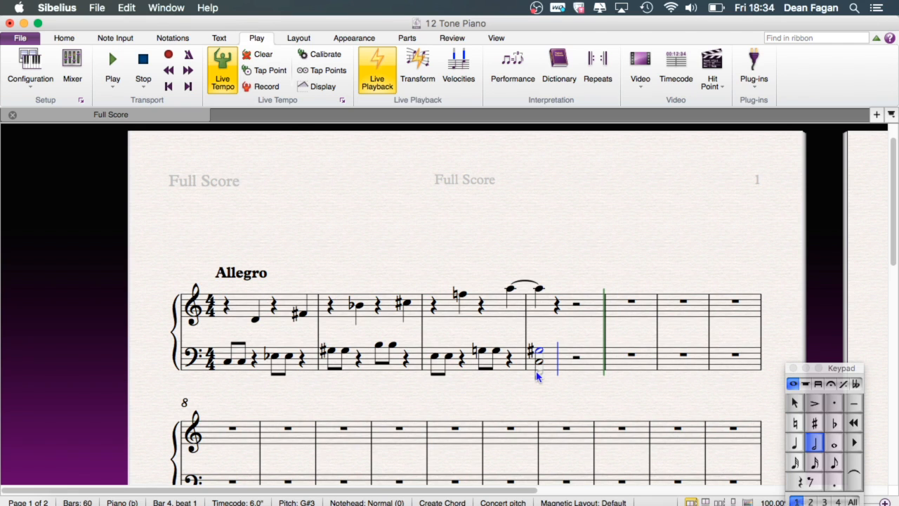
click(537, 374)
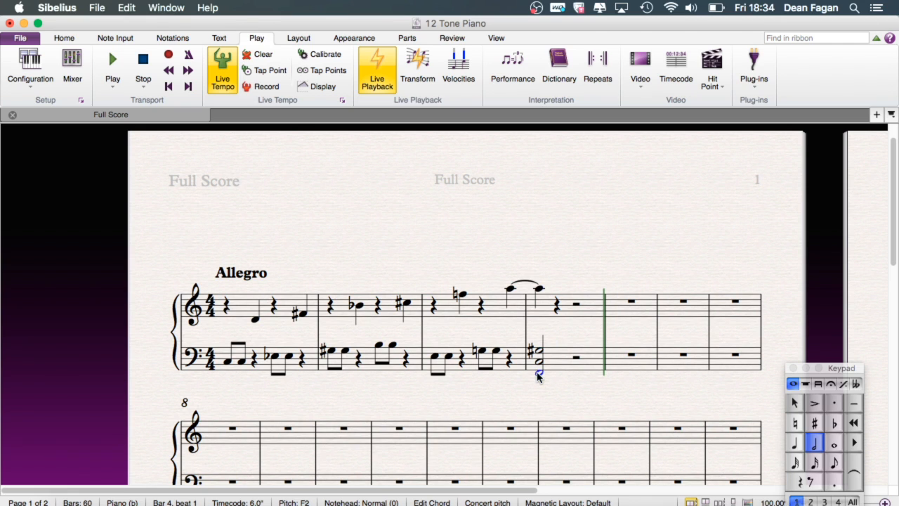
key(Escape)
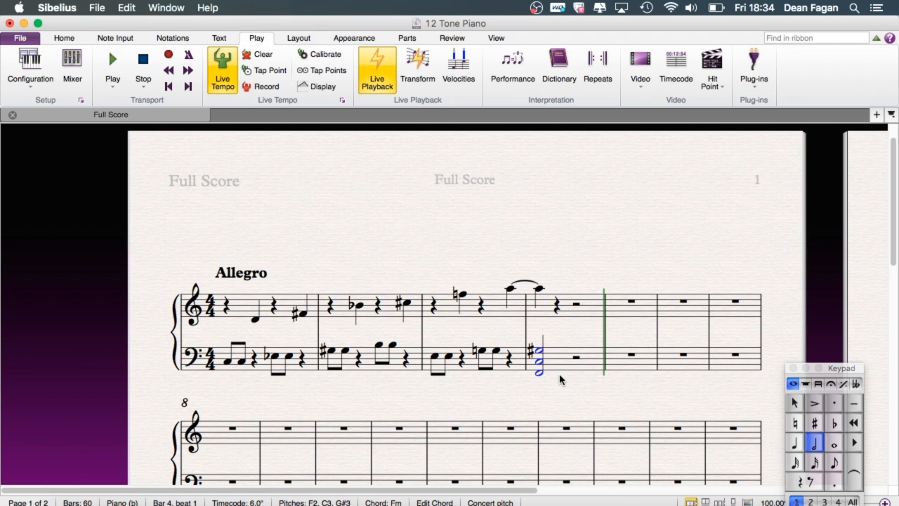
key(Escape)
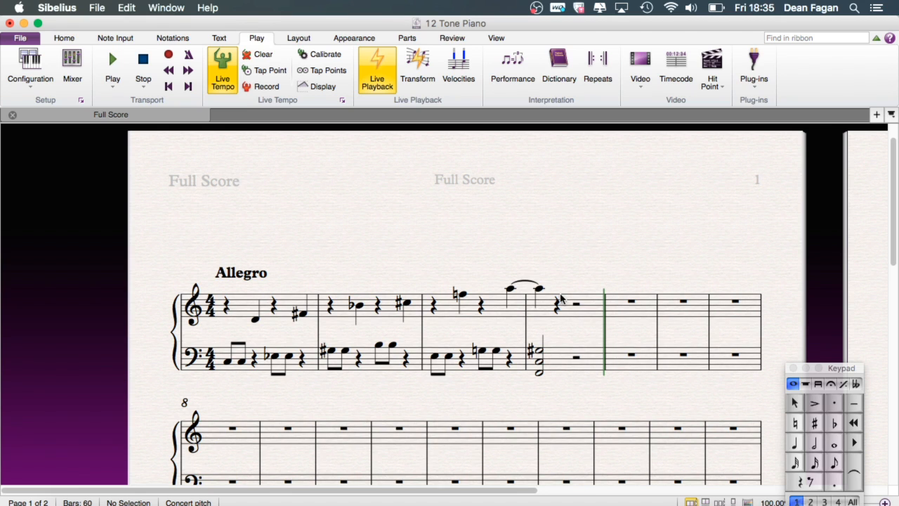
Enter treble eighth notes C5, D5, E-flat 5 and D5 in bar 4, starting on beat 2
click(834, 463)
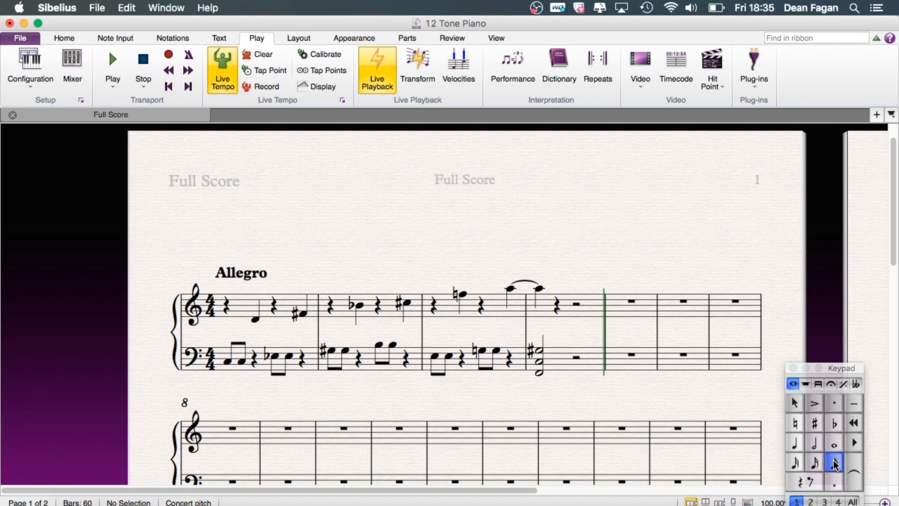
click(550, 303)
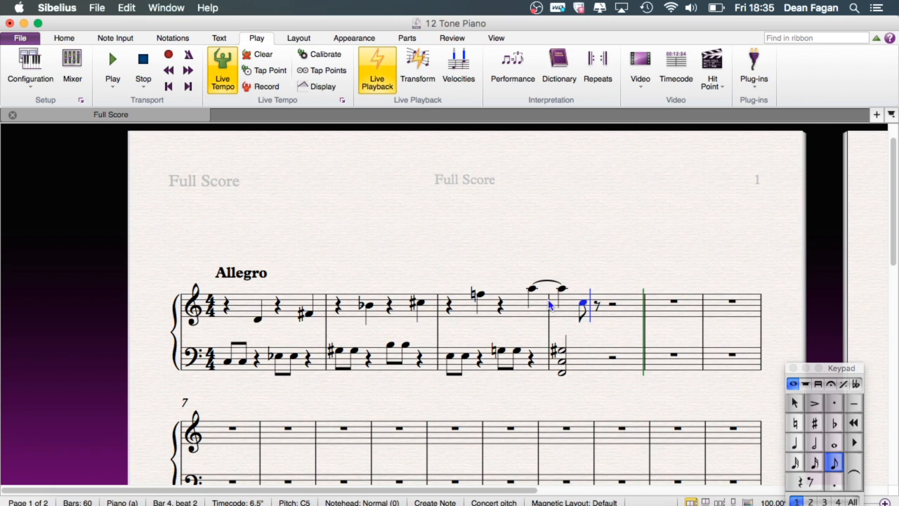
click(597, 302)
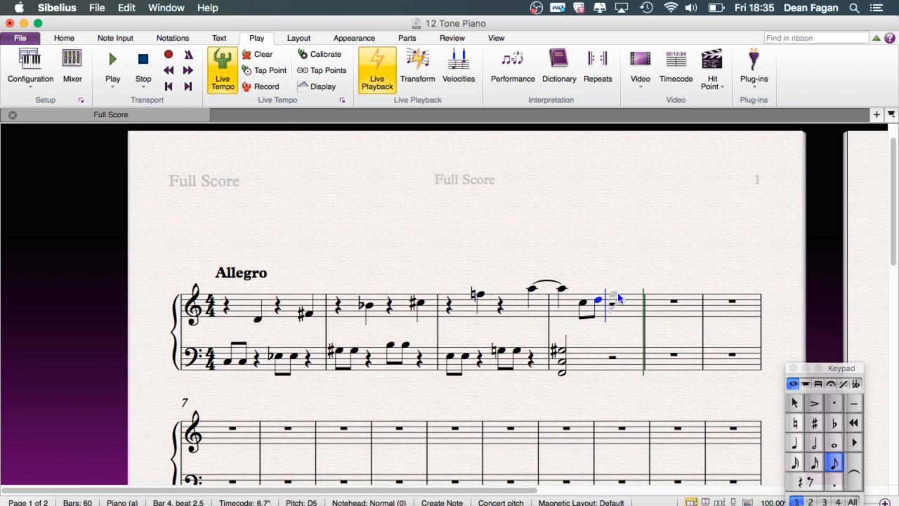
key(KP_9)
click(612, 299)
click(615, 301)
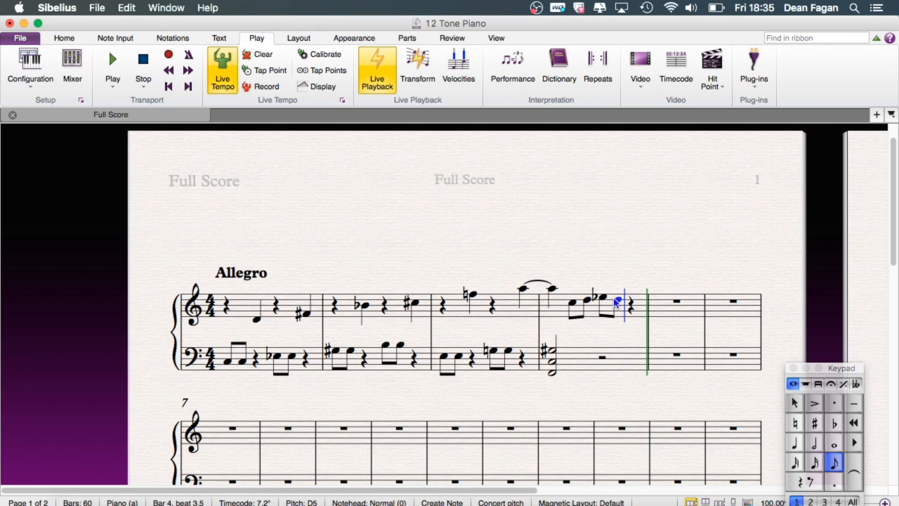
key(Escape)
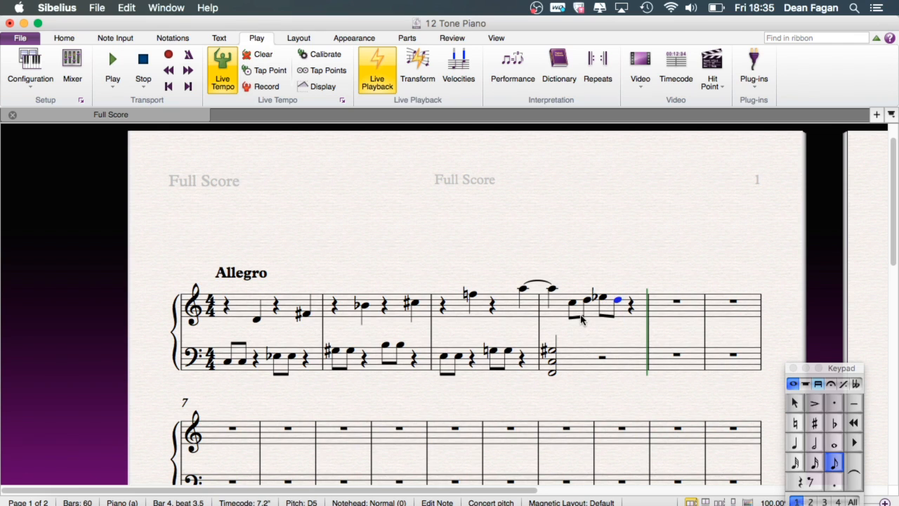
Join the four treble eighth notes in bar 4 under a single continuous beam
click(581, 316)
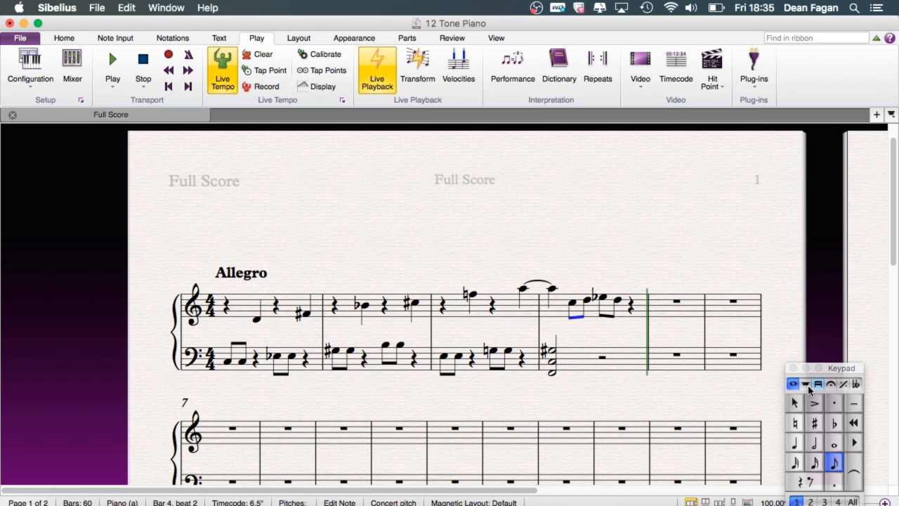
click(805, 384)
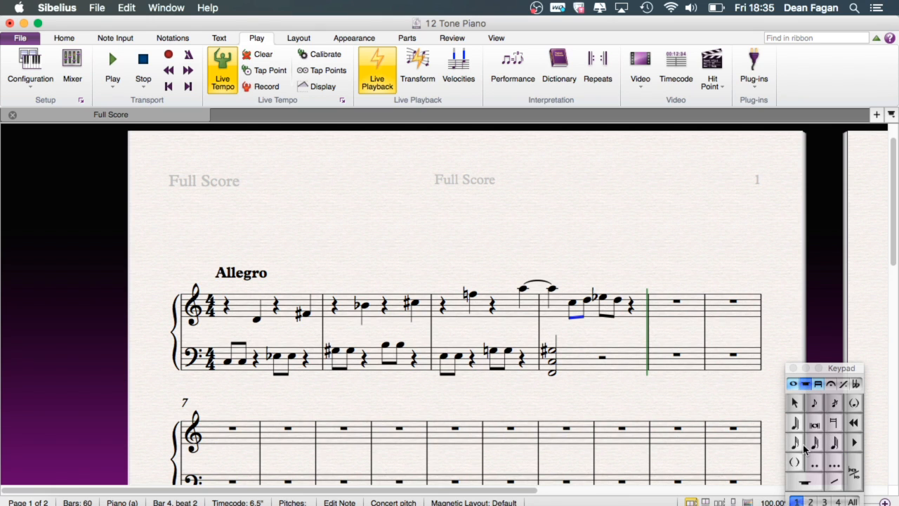
click(818, 384)
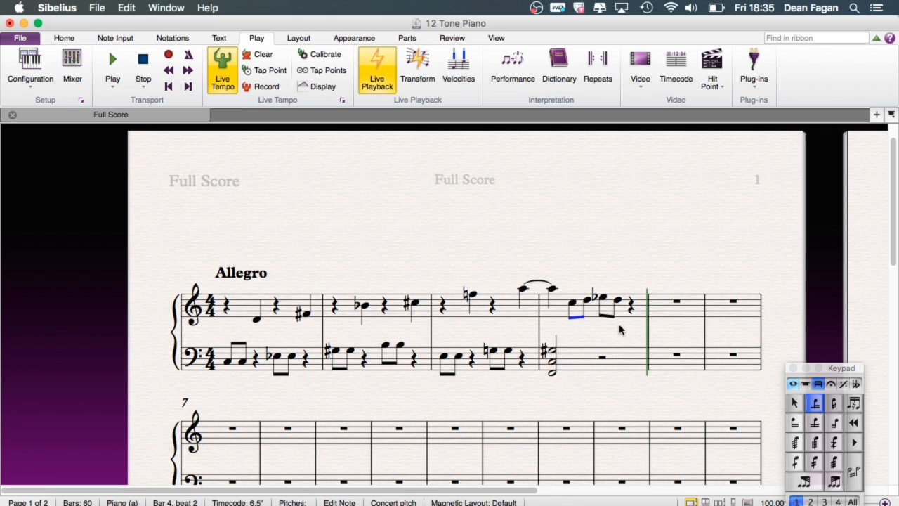
click(601, 316)
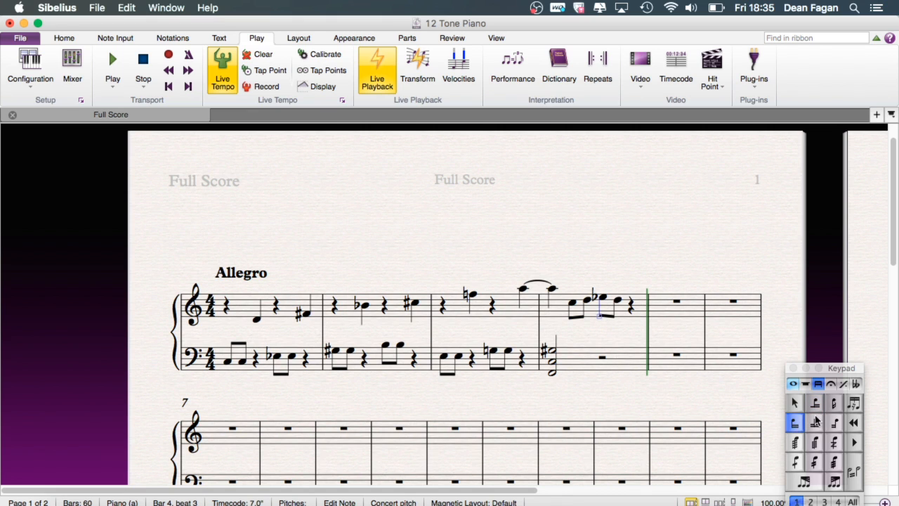
click(834, 423)
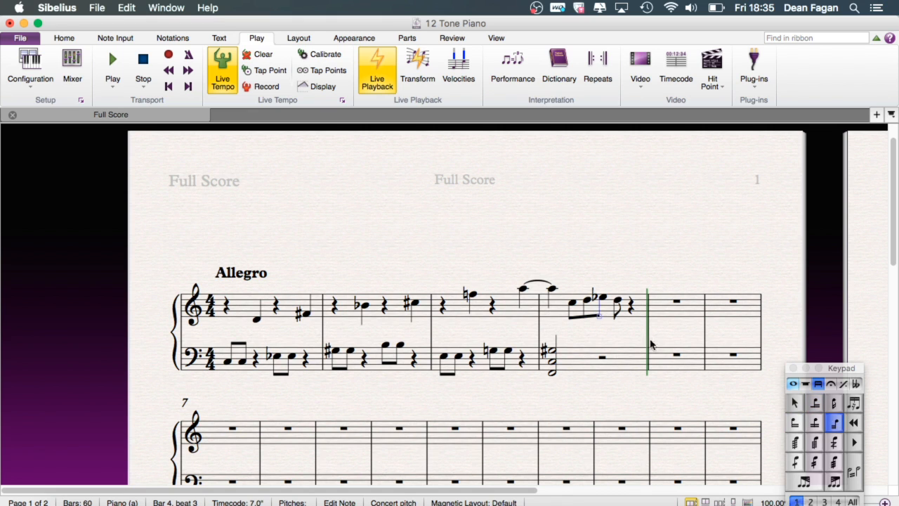
click(615, 317)
click(816, 423)
key(Escape)
Rewind to an earlier point and play back the passage through bar 4
click(167, 72)
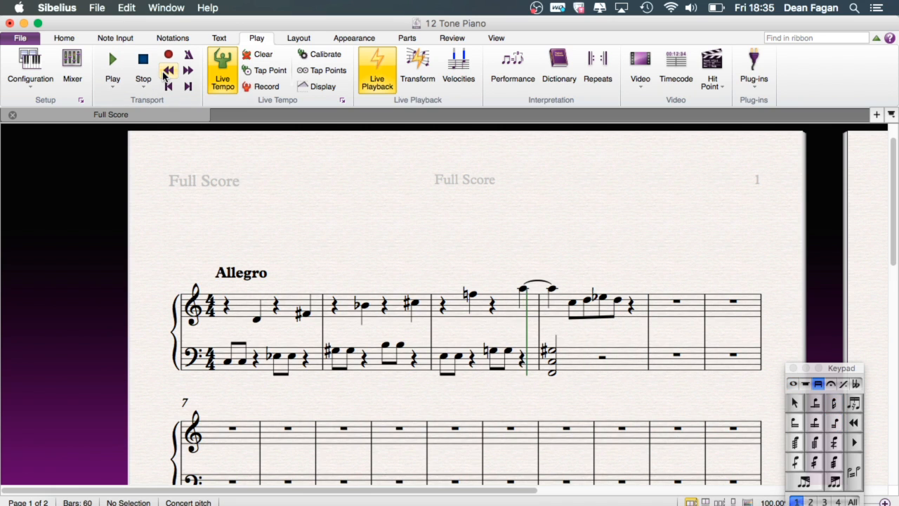
click(112, 60)
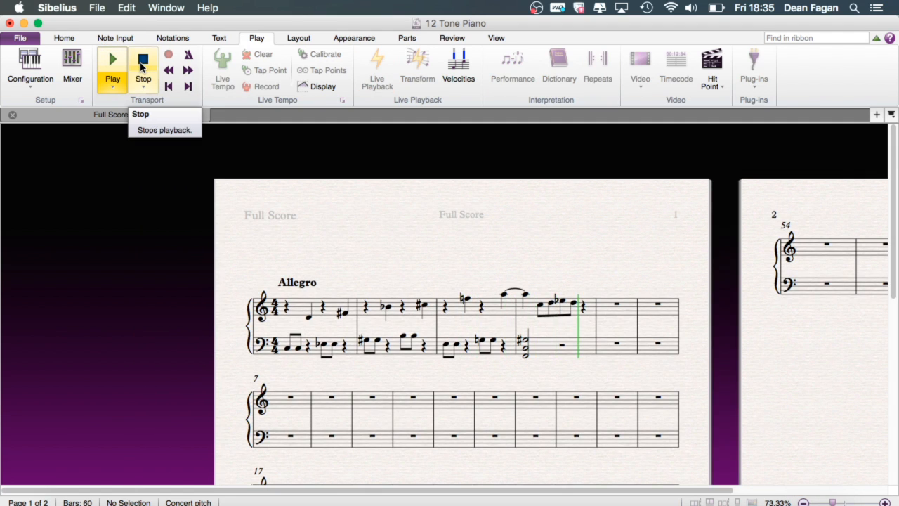
click(142, 65)
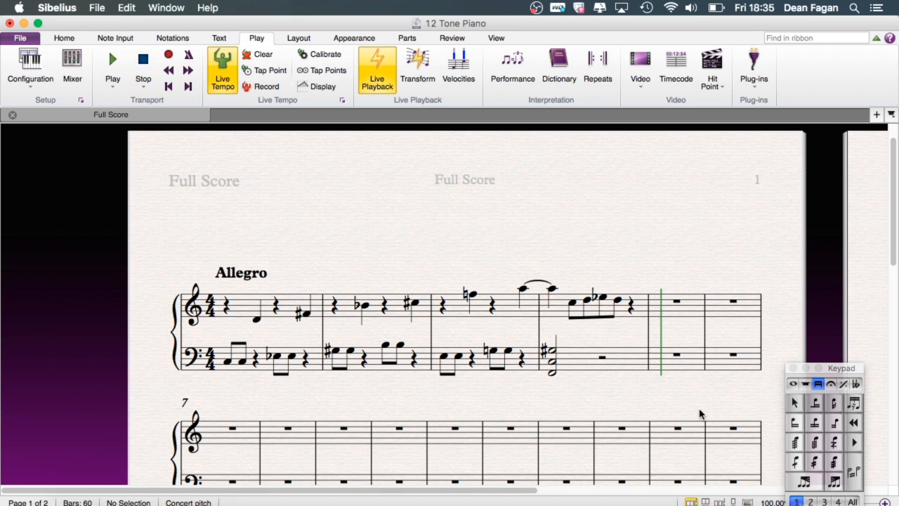
Enter a bass half-note chord of G-natural 2, D3 and B3 on beat 3 of bar 4
click(793, 384)
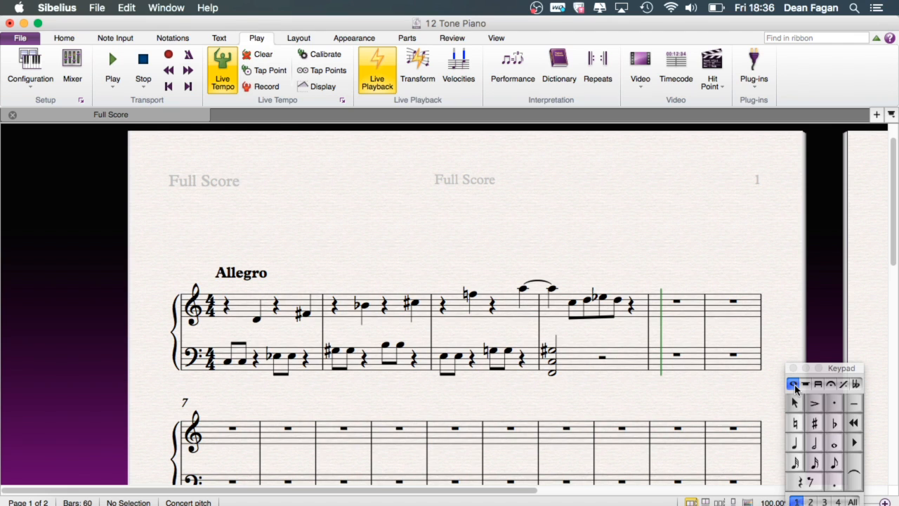
click(835, 461)
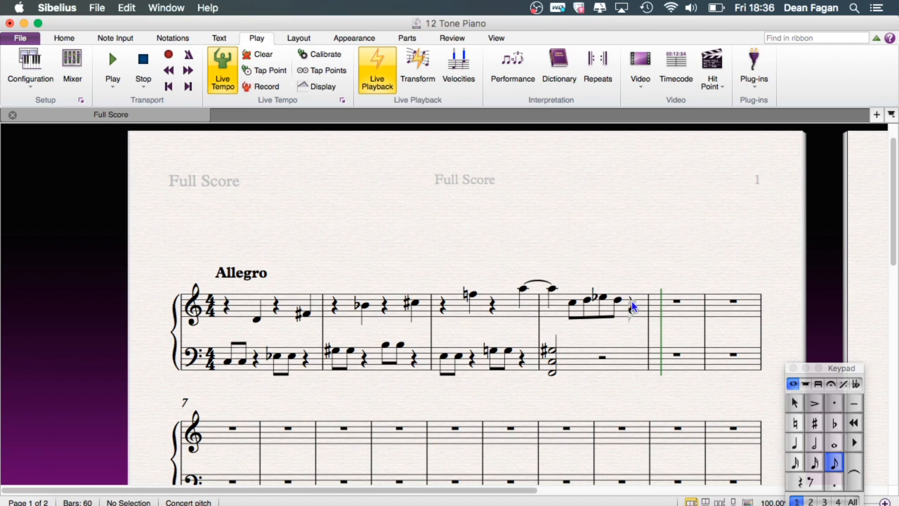
key(Escape)
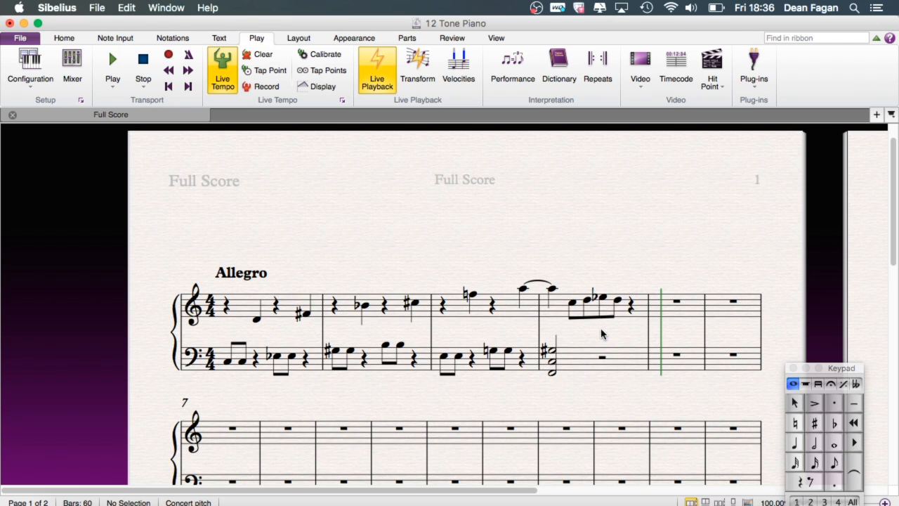
click(814, 444)
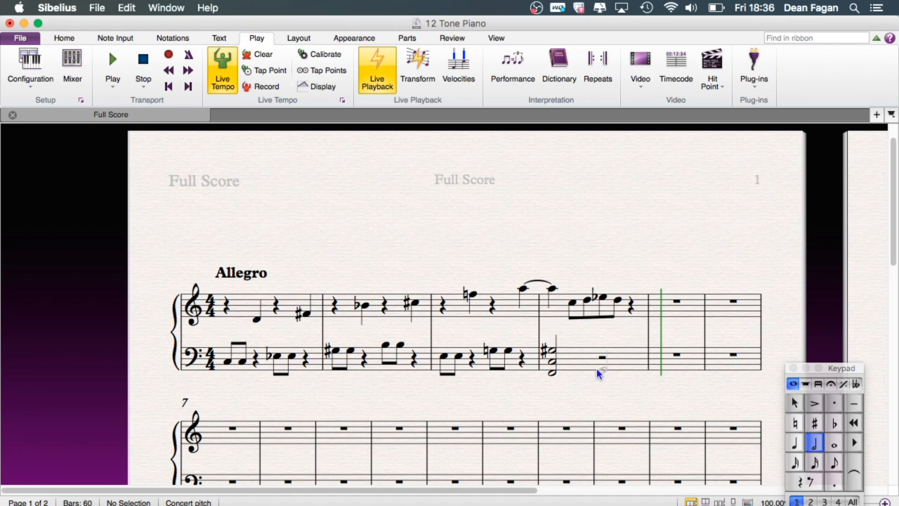
key(8)
key(8)
key(7)
click(598, 373)
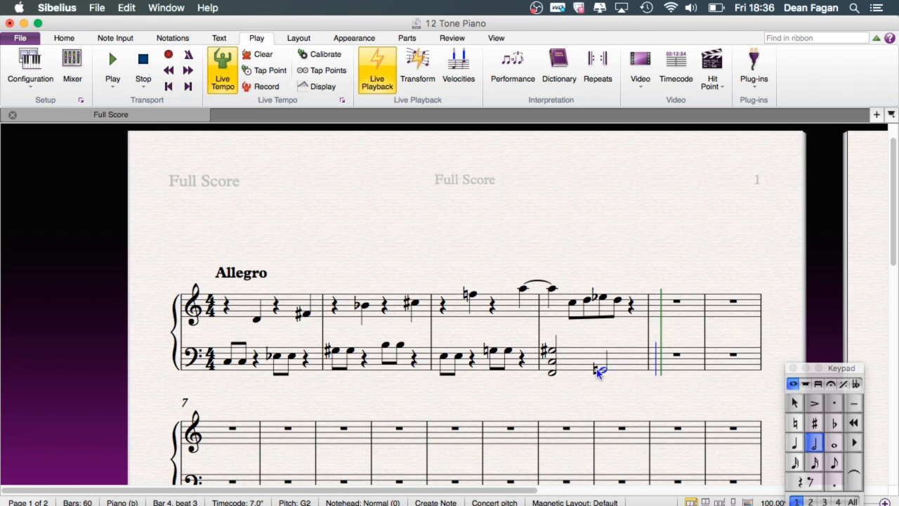
key(super+z)
key(super+y)
click(603, 349)
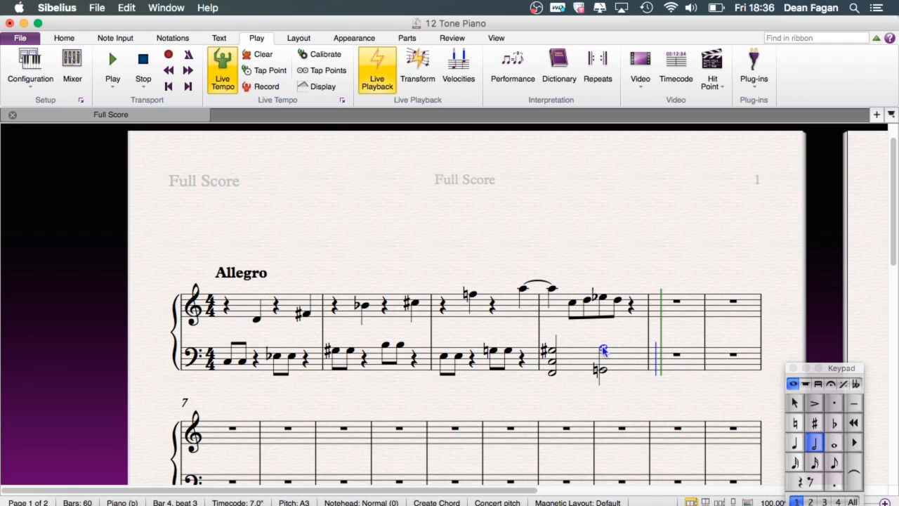
key(Up)
click(603, 360)
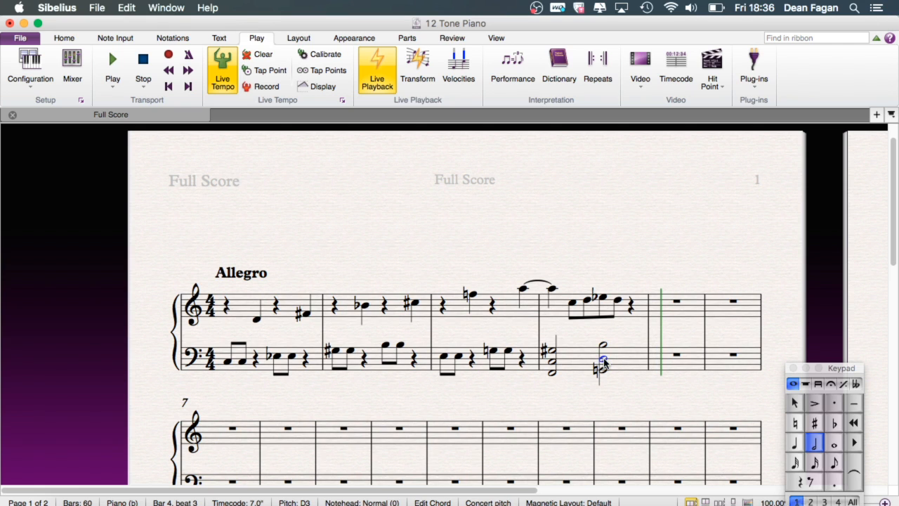
Audition the complete bass chord on beat 3 of bar 4
double_click(604, 371)
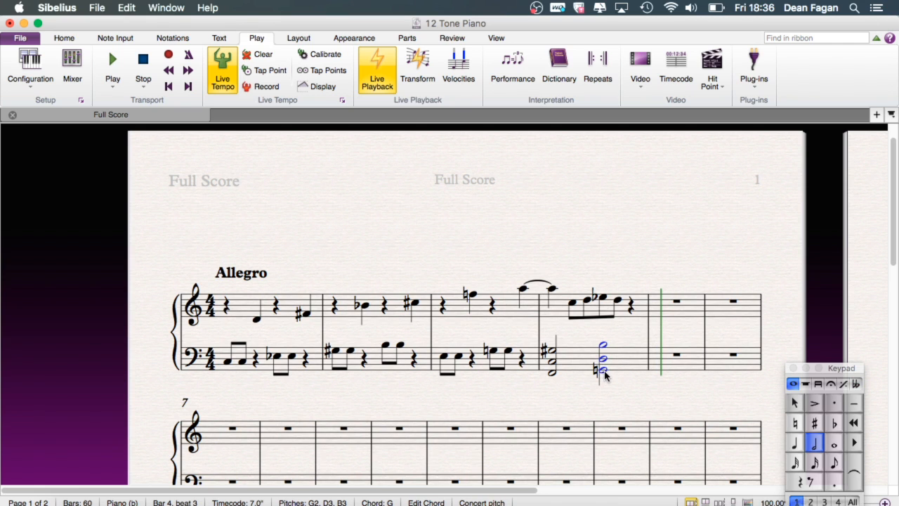
click(622, 378)
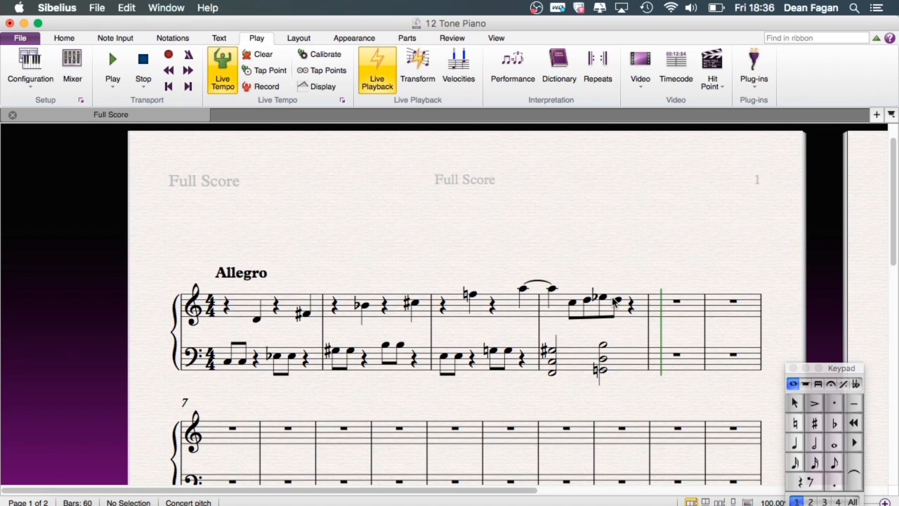
Enter treble eighth notes C5 and B-flat 4 on beat 4 of bar 4
click(573, 304)
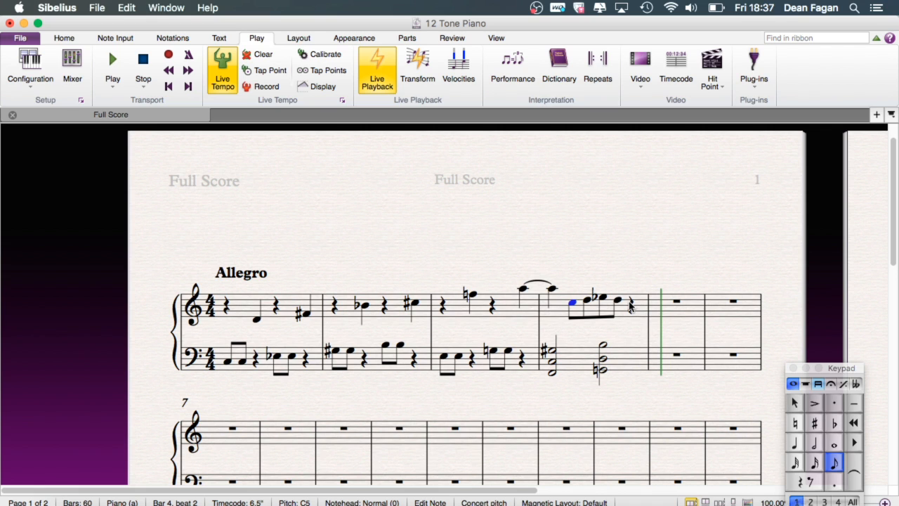
key(4)
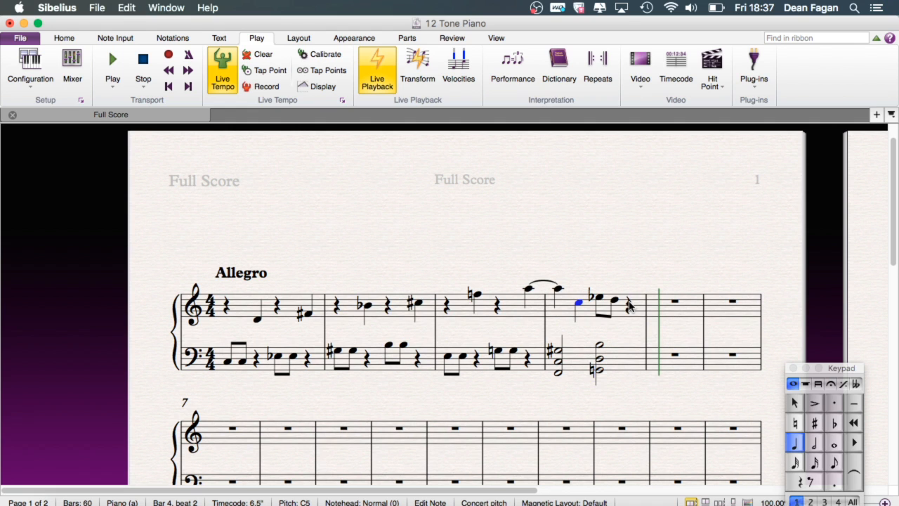
key(3)
key(n)
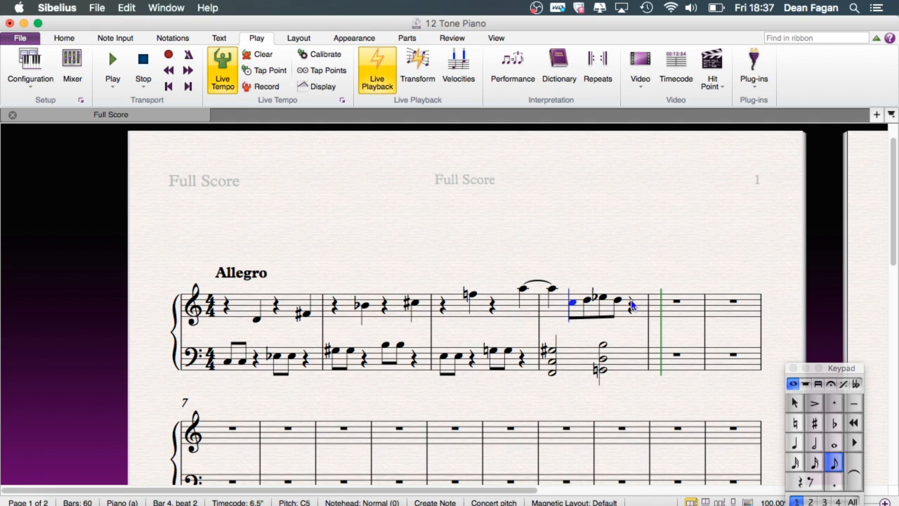
click(630, 306)
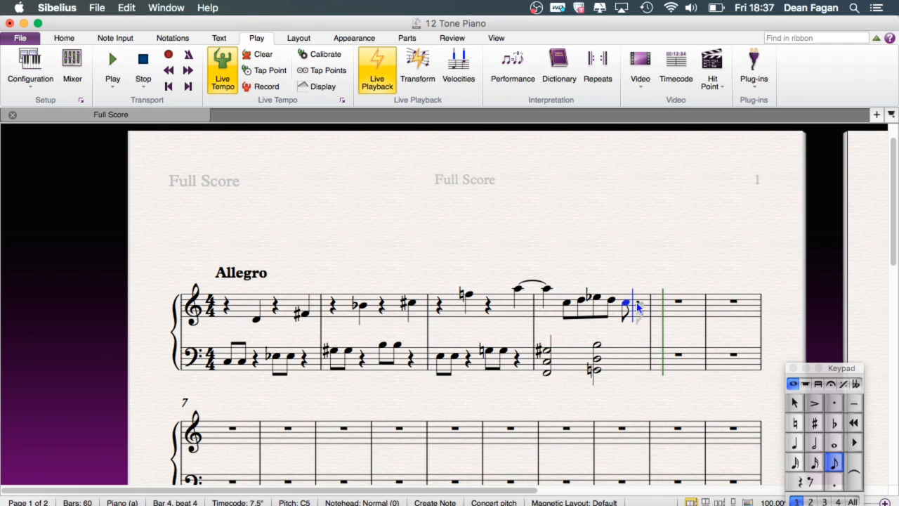
key(KP_9)
click(638, 306)
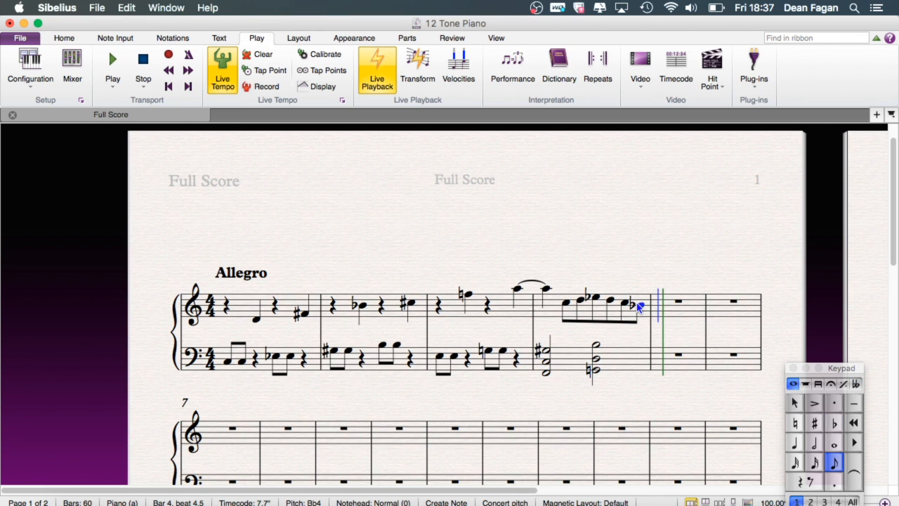
key(BackSpace)
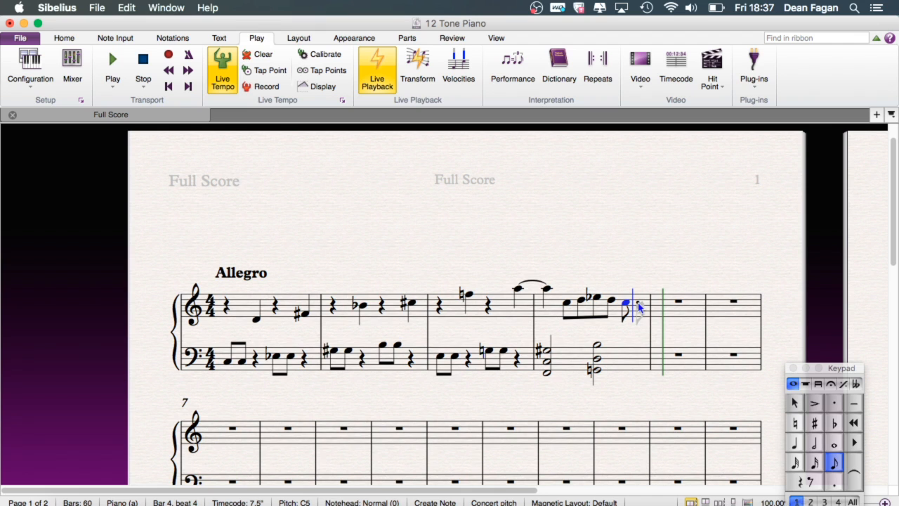
click(639, 307)
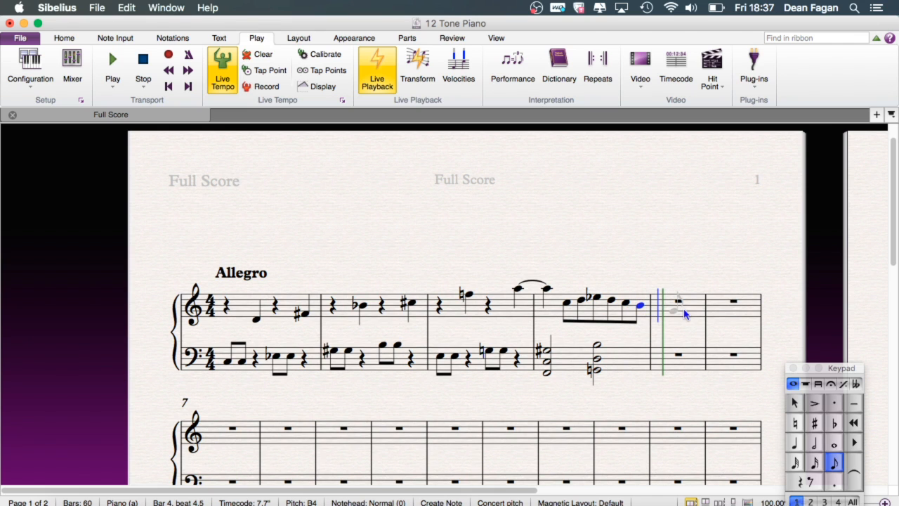
key(BackSpace)
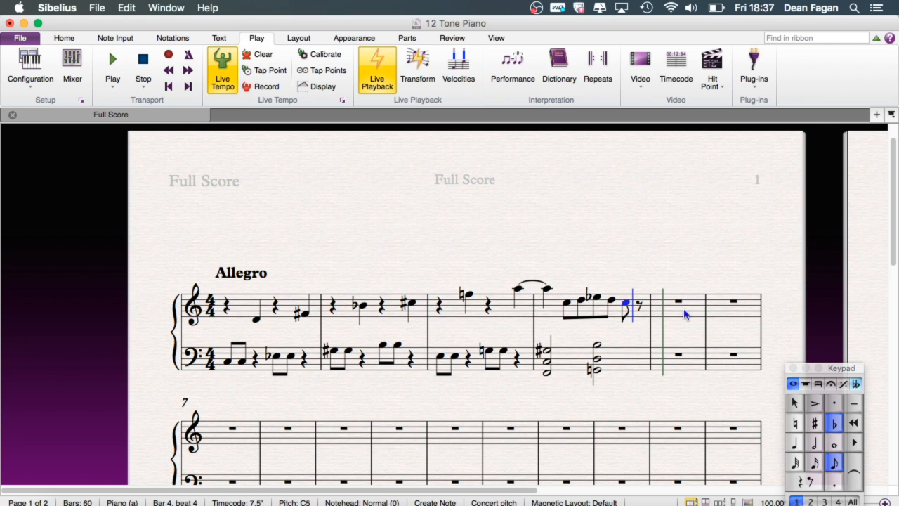
click(641, 307)
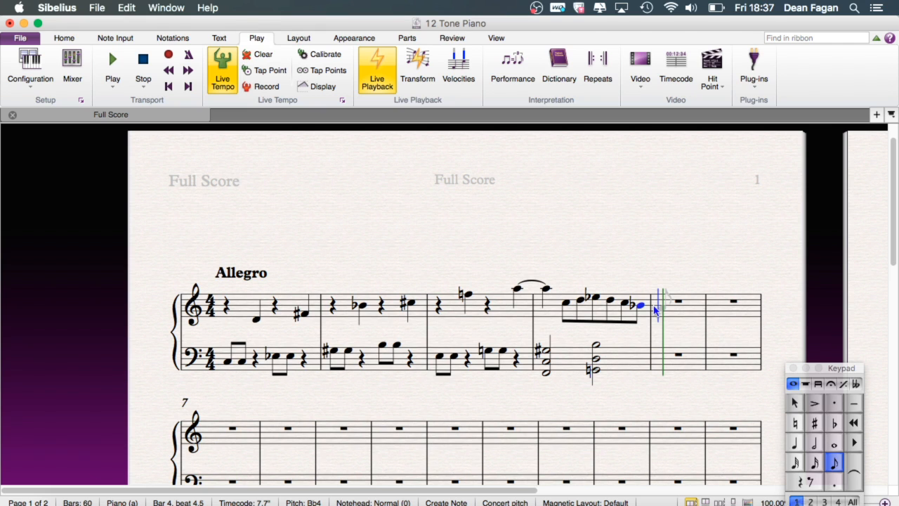
Enter treble eighth notes A4 and B-natural 4 on beat 1 of bar 5
click(656, 311)
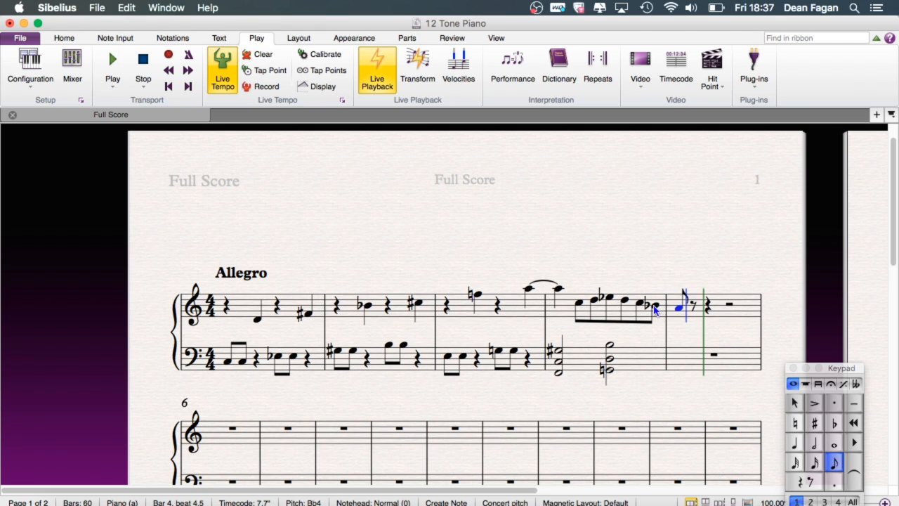
key(7)
click(693, 306)
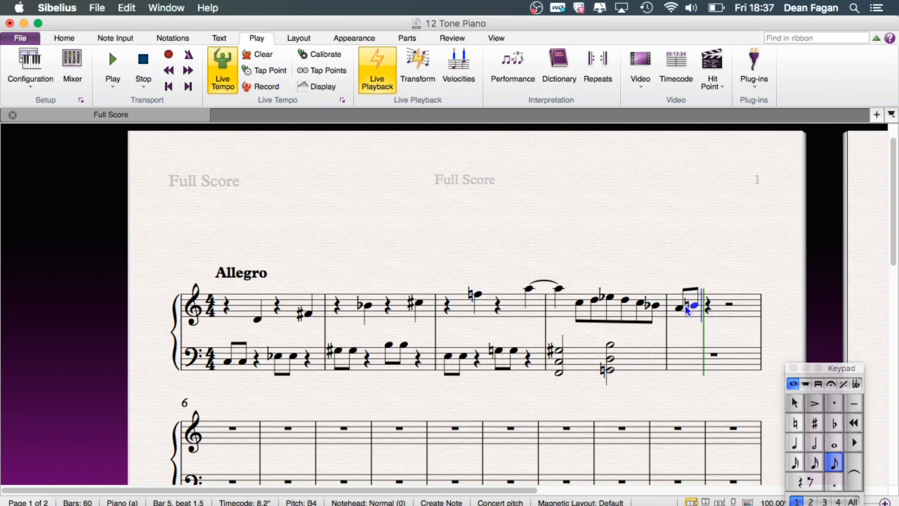
Rewind and play back the passage through the new notes in bar 5, leaving note input when done
click(168, 72)
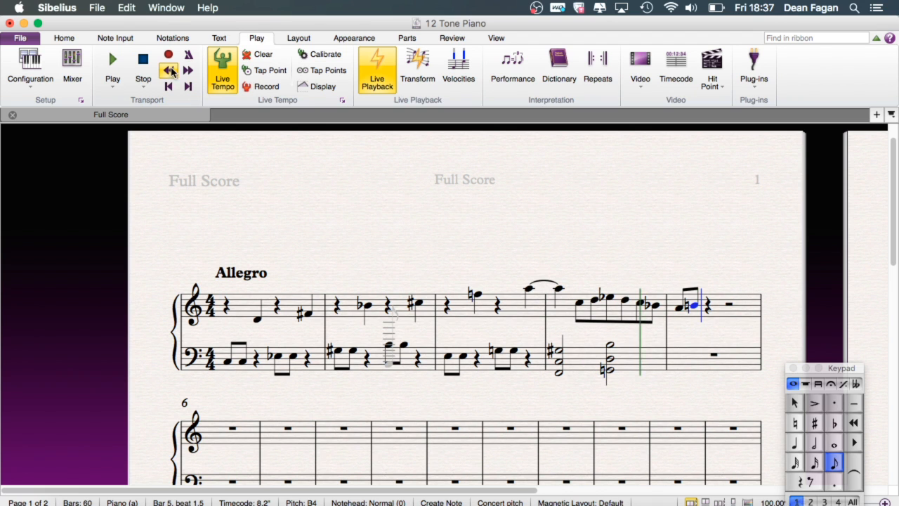
click(112, 62)
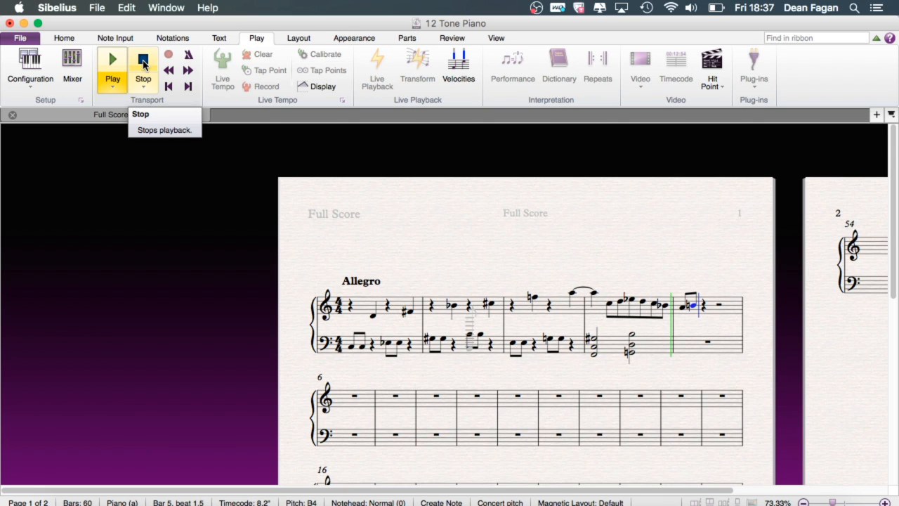
click(143, 62)
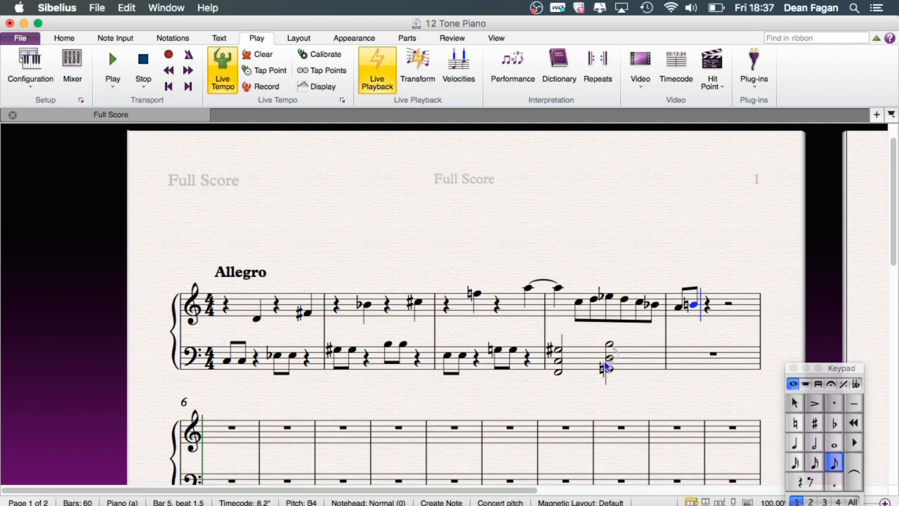
key(Escape)
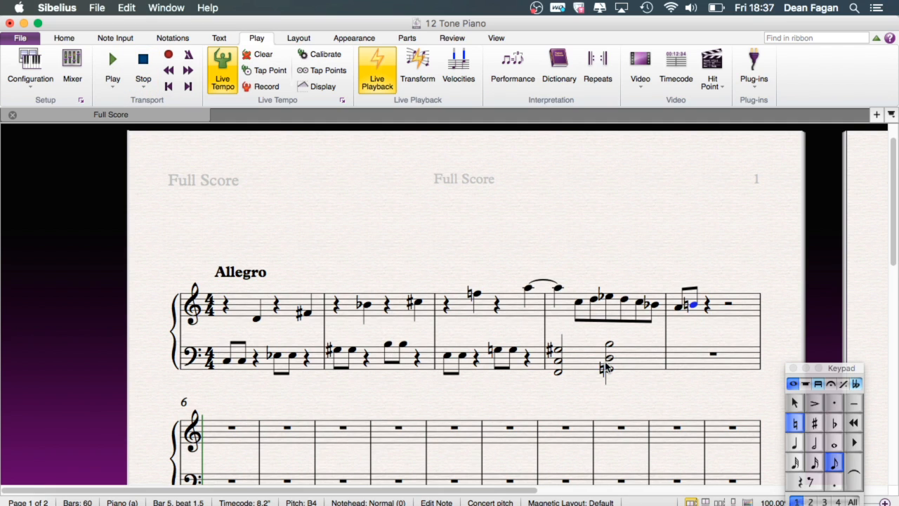
Audition and compare the two bass half-note chords in bar 4
click(559, 377)
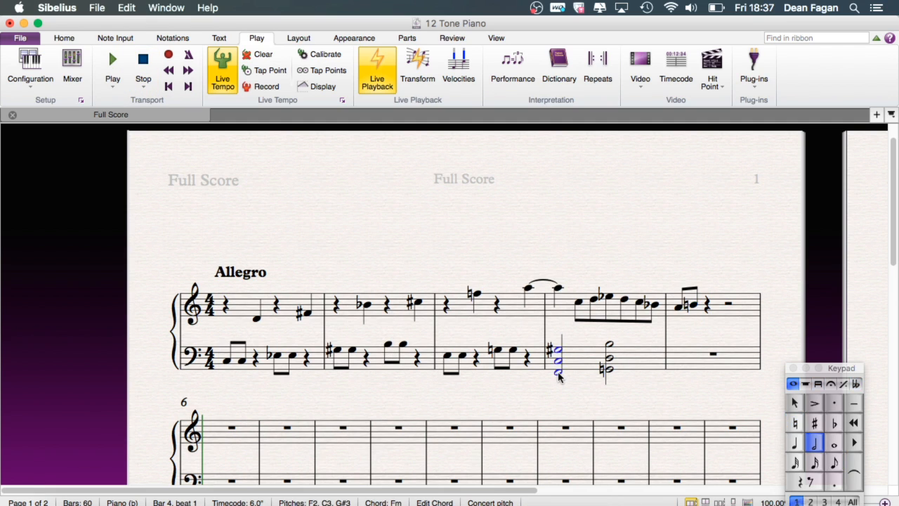
click(609, 374)
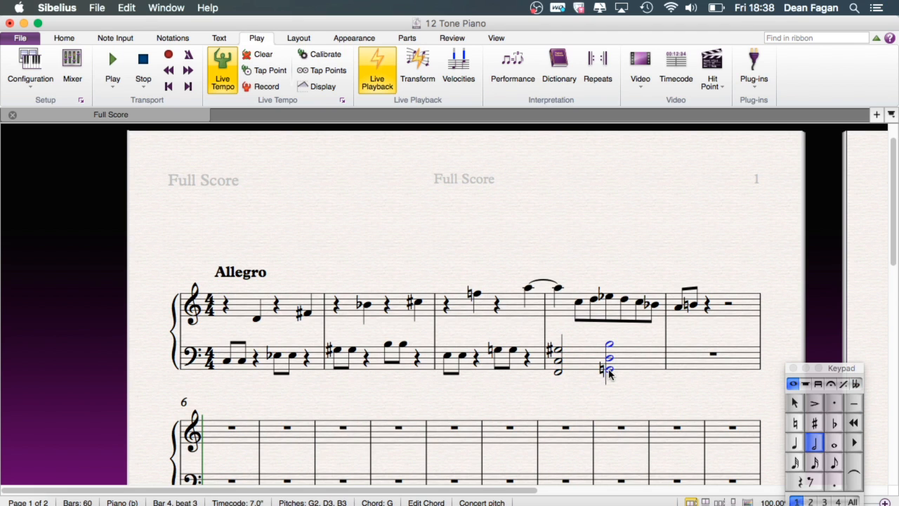
double_click(558, 372)
click(609, 372)
click(594, 389)
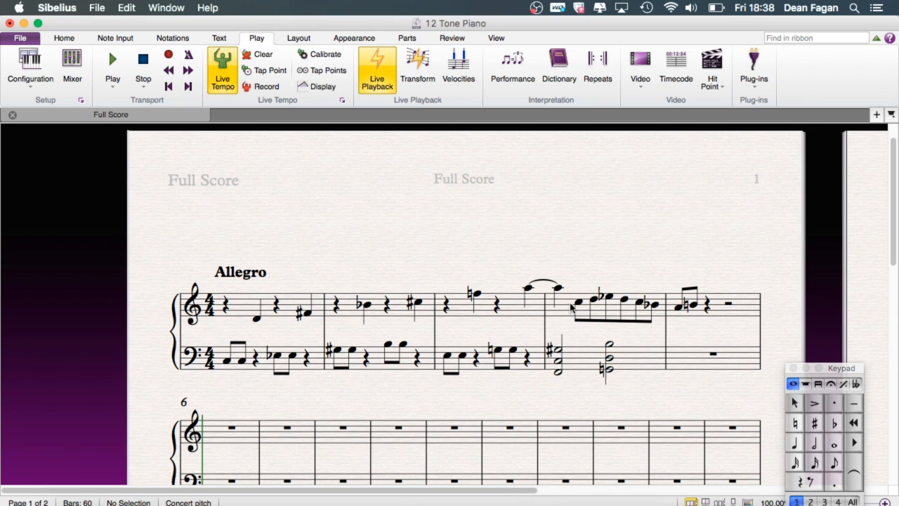
Select the treble passage of bar 4, rewind to that bar and play back from there
click(562, 307)
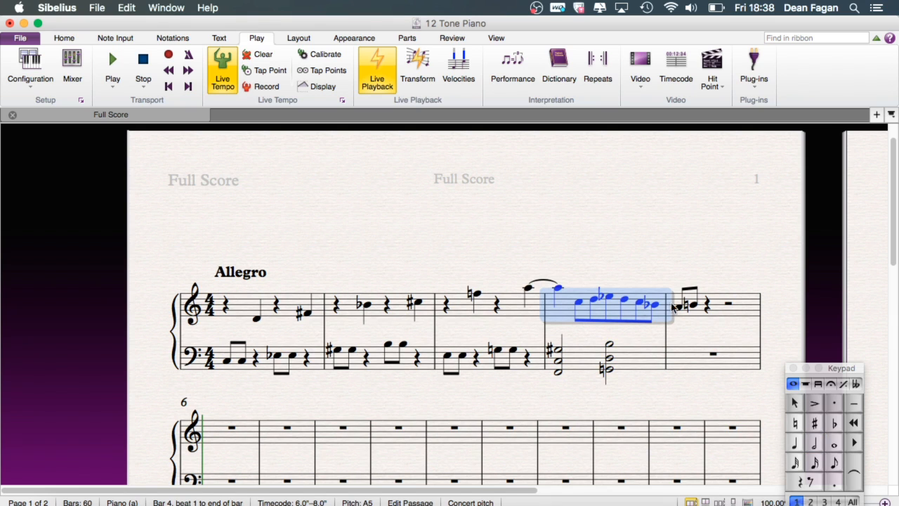
key(Escape)
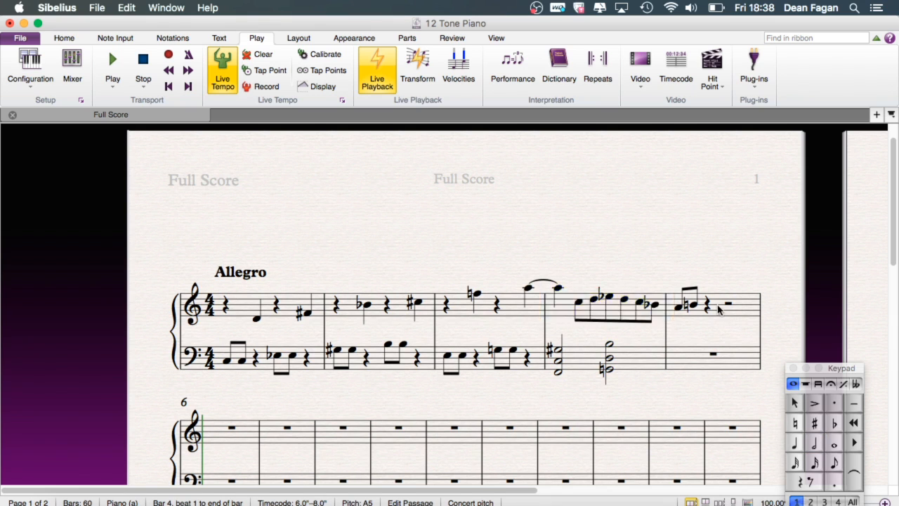
click(558, 312)
key(Escape)
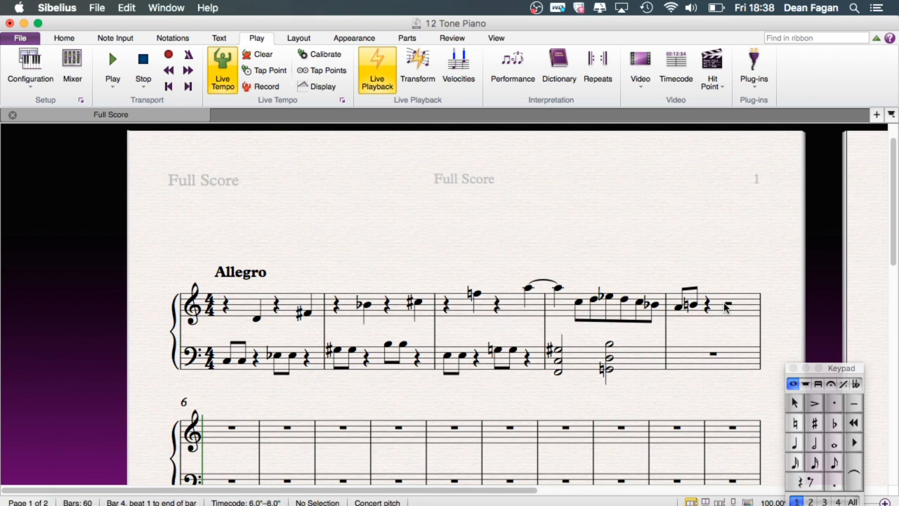
click(566, 309)
click(168, 72)
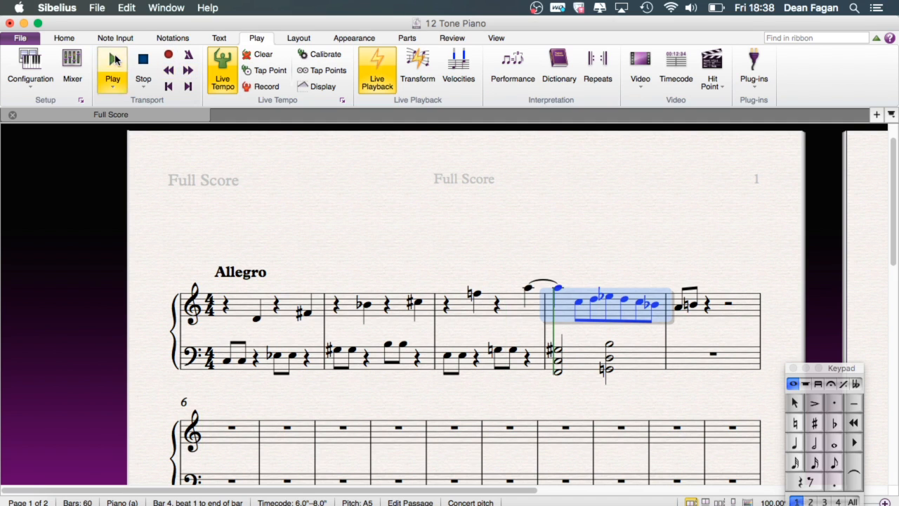
click(116, 60)
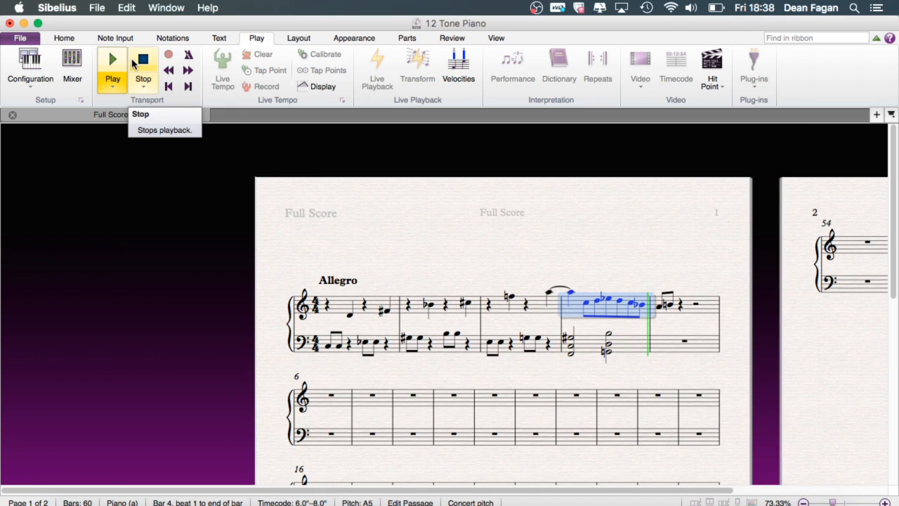
click(137, 62)
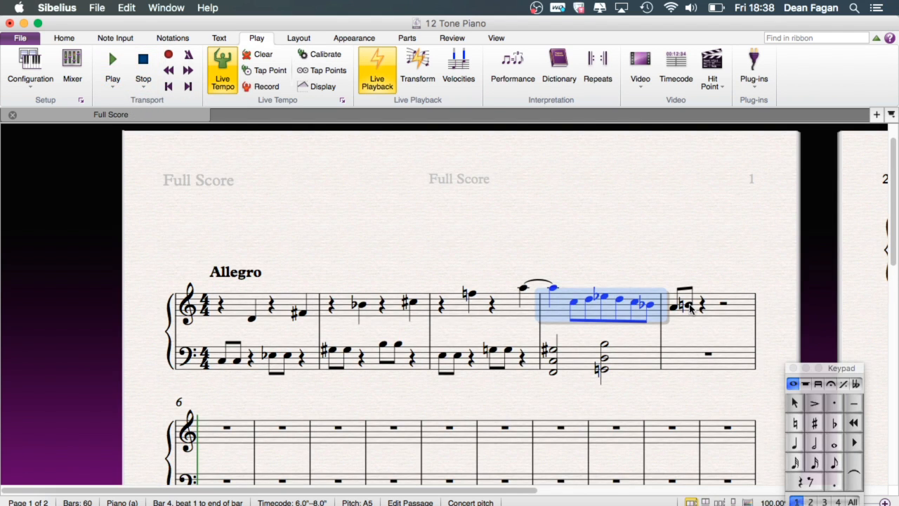
Enter a bass half-note chord of C2, A2 and F-sharp 3 on beat 1 of bar 5
click(689, 306)
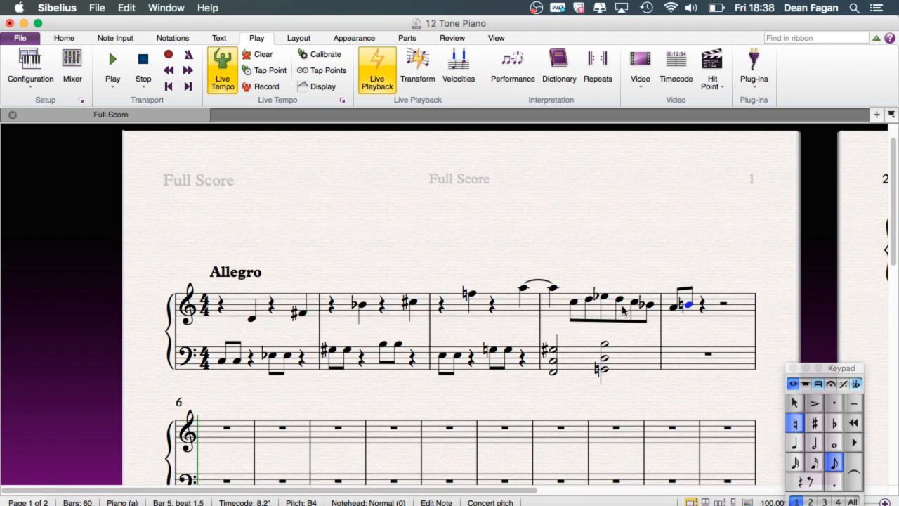
click(670, 330)
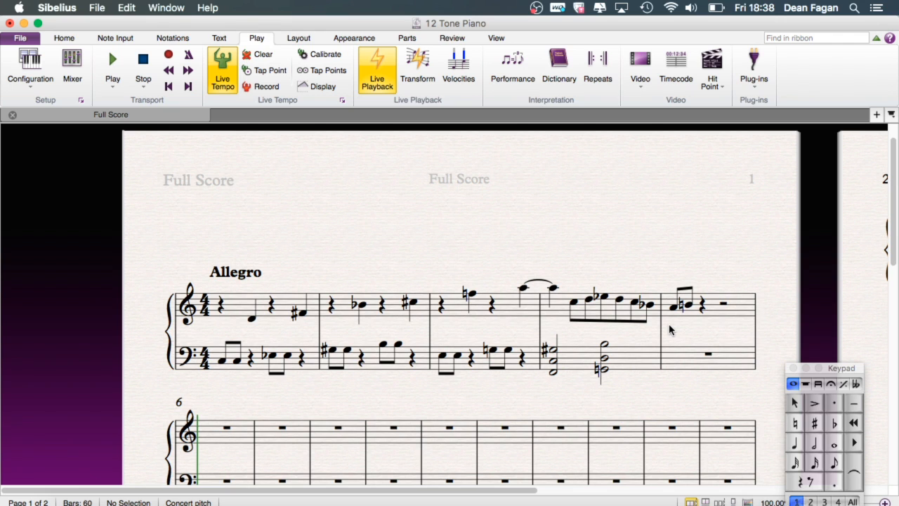
click(815, 442)
key(8)
click(673, 356)
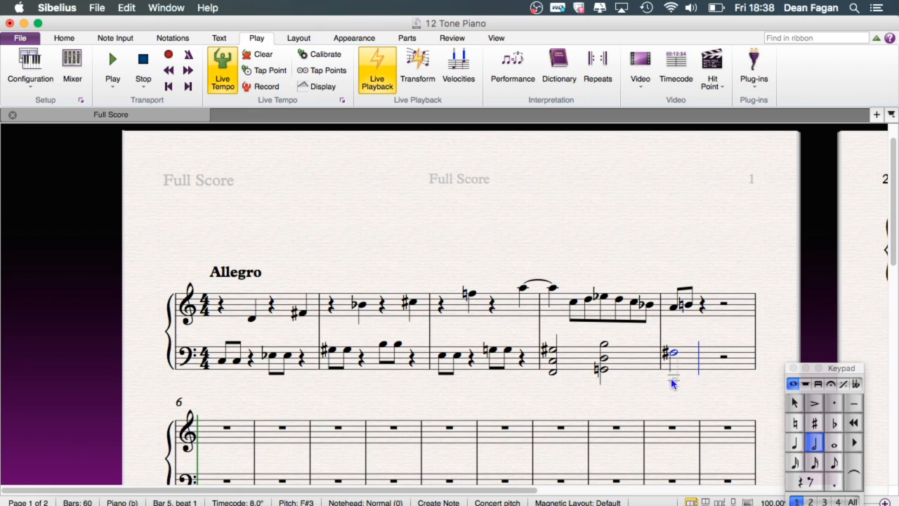
click(672, 379)
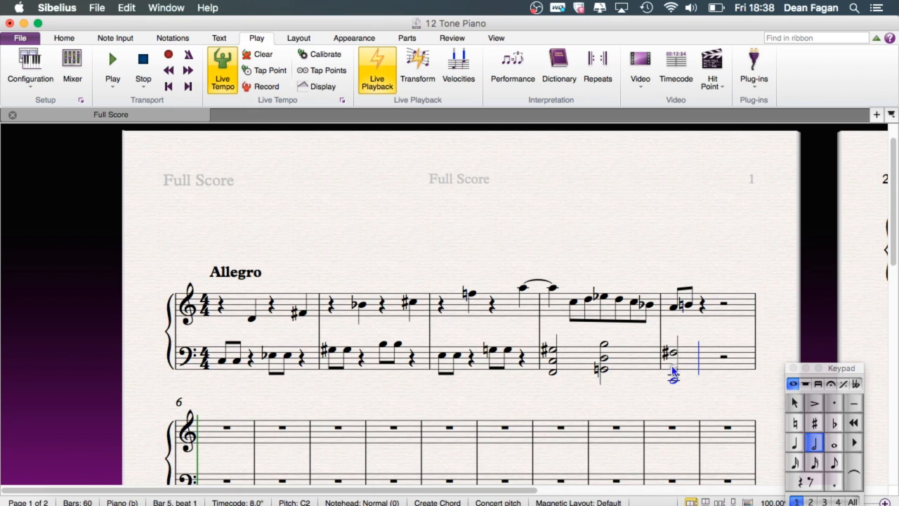
click(672, 367)
key(Escape)
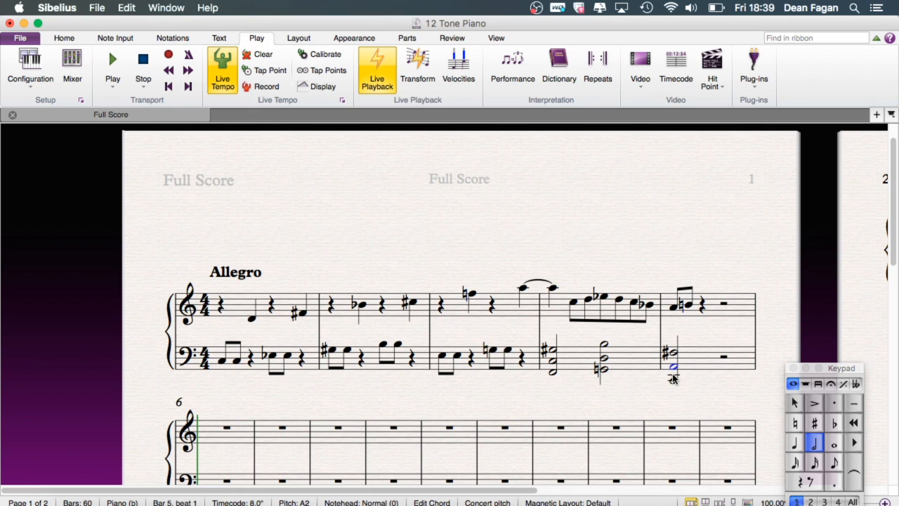
Audition the complete bass chord on beat 1 of bar 5
double_click(674, 380)
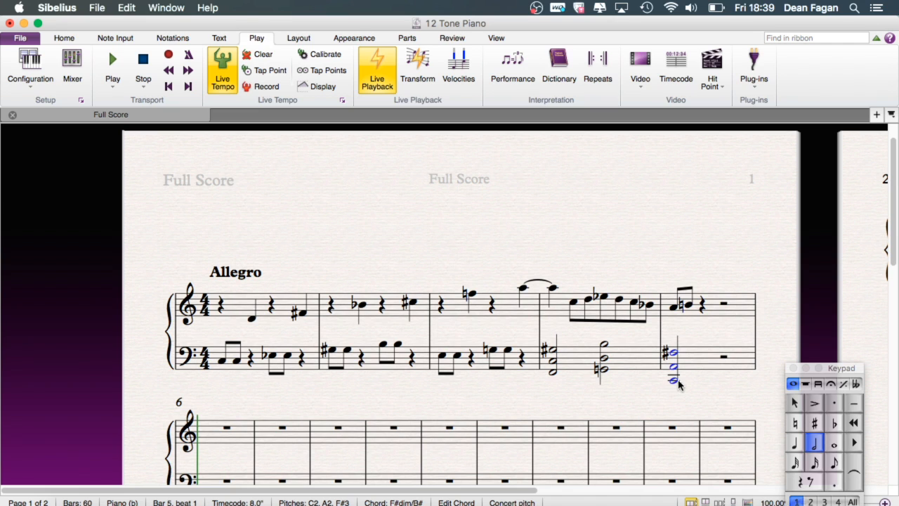
key(Escape)
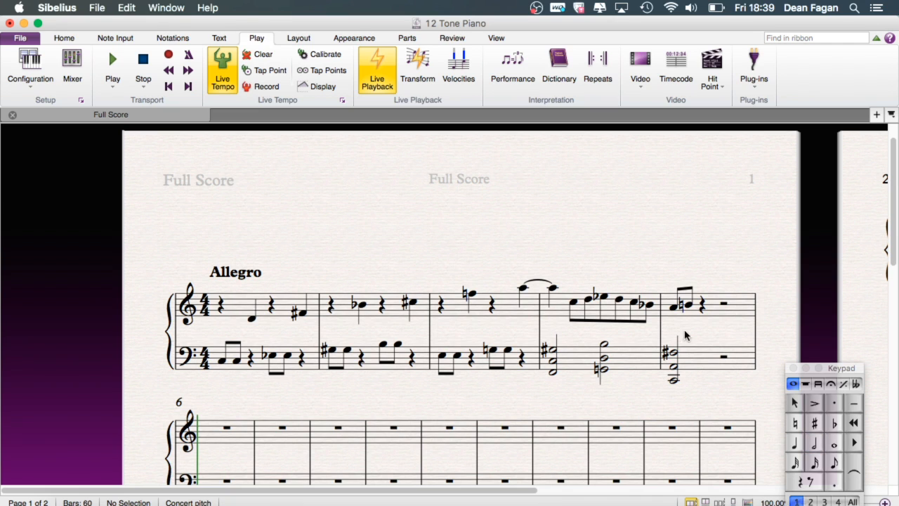
click(675, 383)
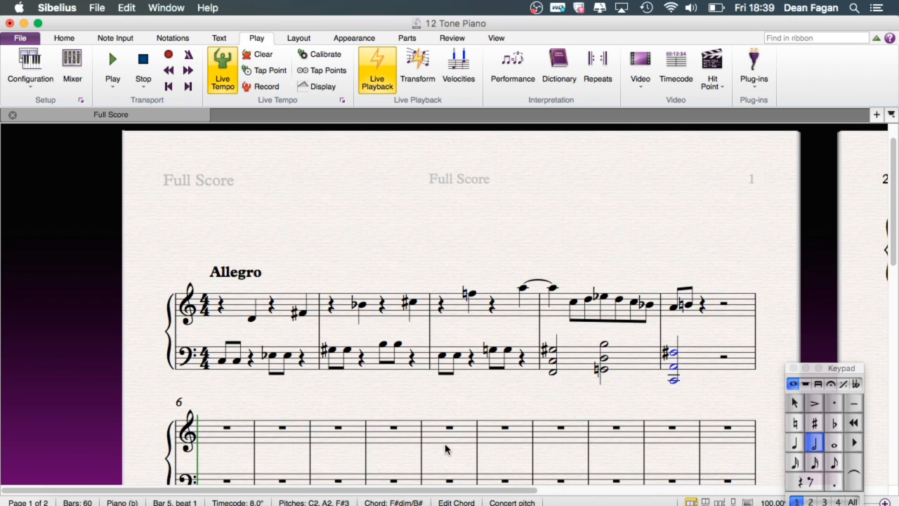
click(643, 398)
click(678, 383)
click(708, 383)
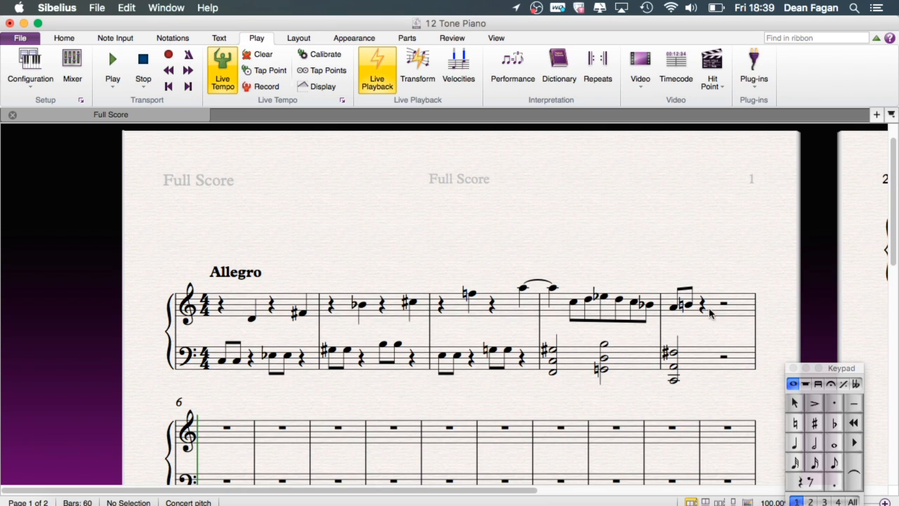
Enter a dotted quarter-note C-sharp 5 in the treble staff on beat 2 of bar 5
click(835, 463)
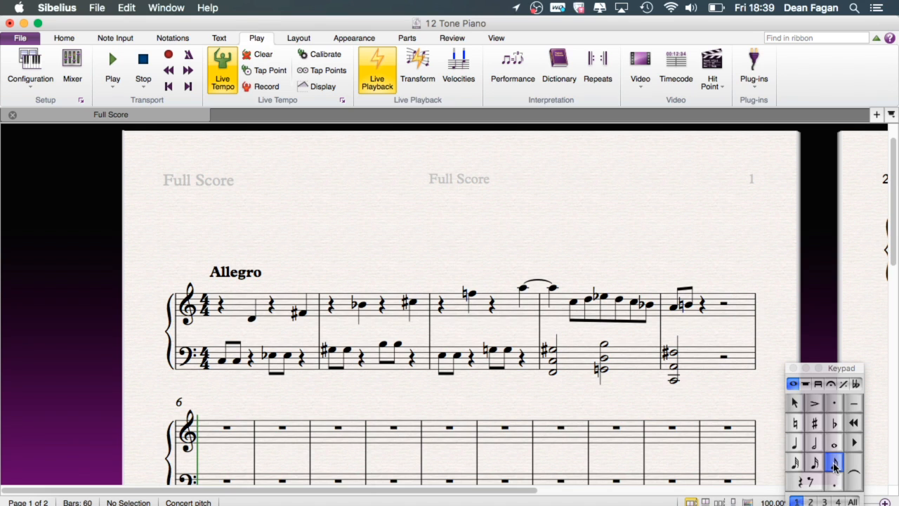
click(793, 443)
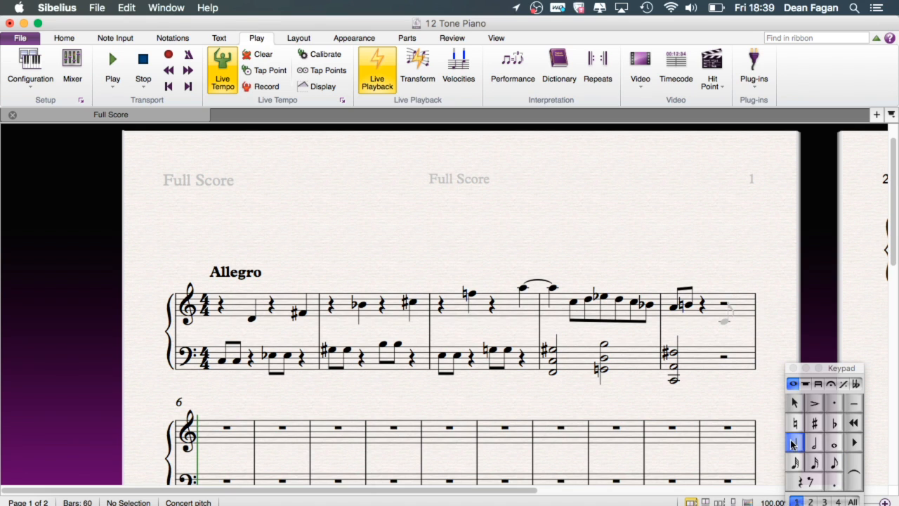
click(835, 482)
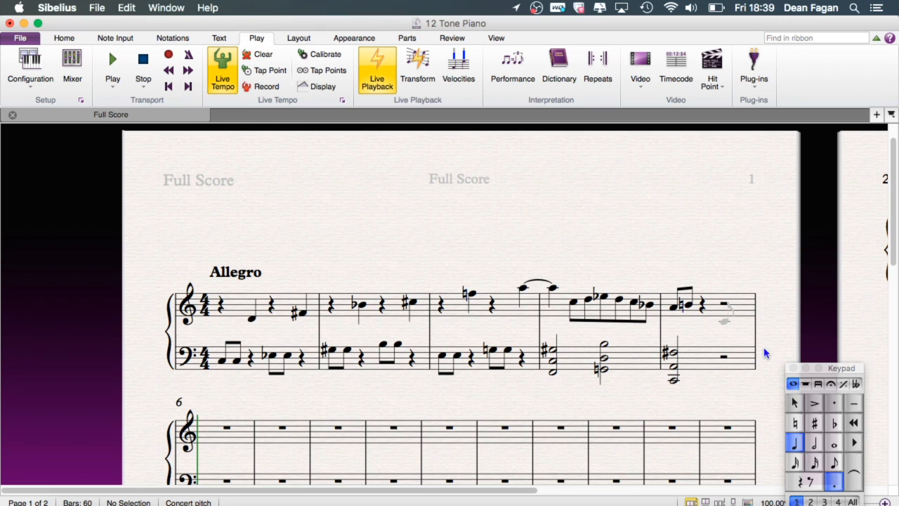
key(8)
click(702, 304)
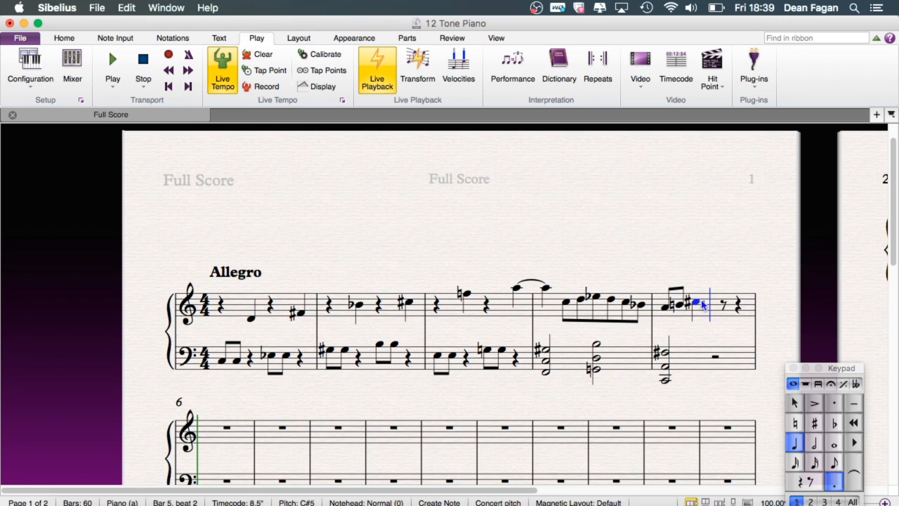
key(Escape)
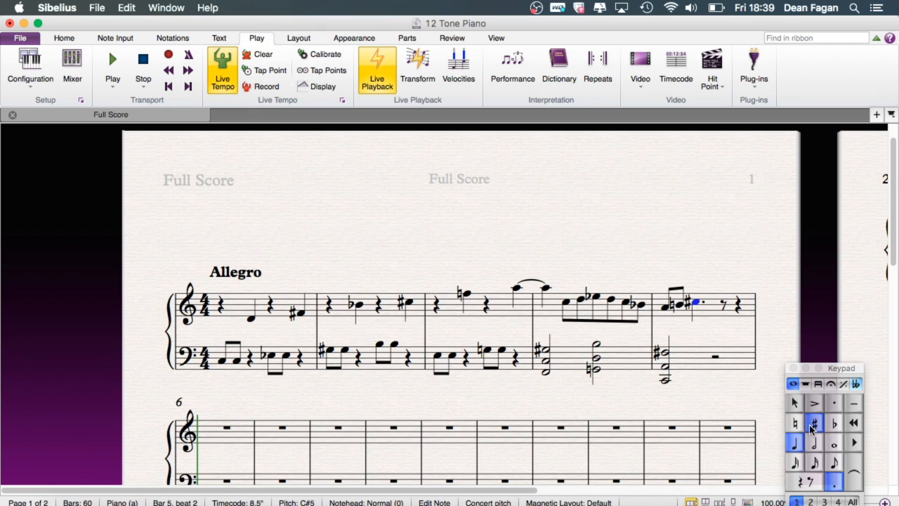
Complete the treble of bar 5 with an eighth-note E-flat 5 followed by a quarter-note D5 on beat 4
key(n)
key(3)
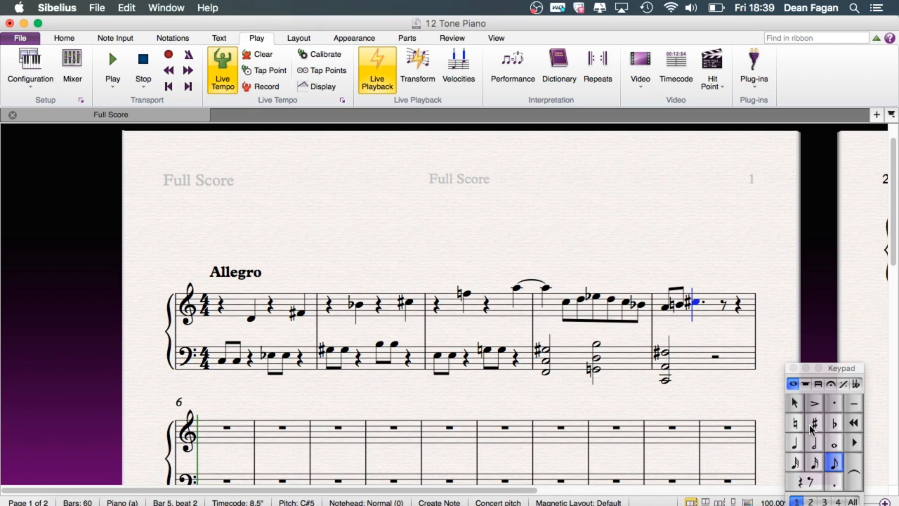
key(9)
click(721, 297)
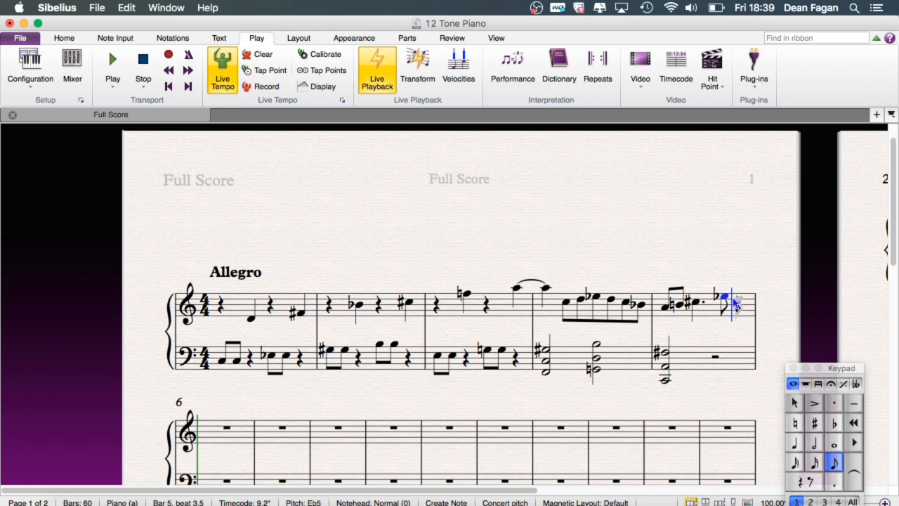
key(5)
click(736, 301)
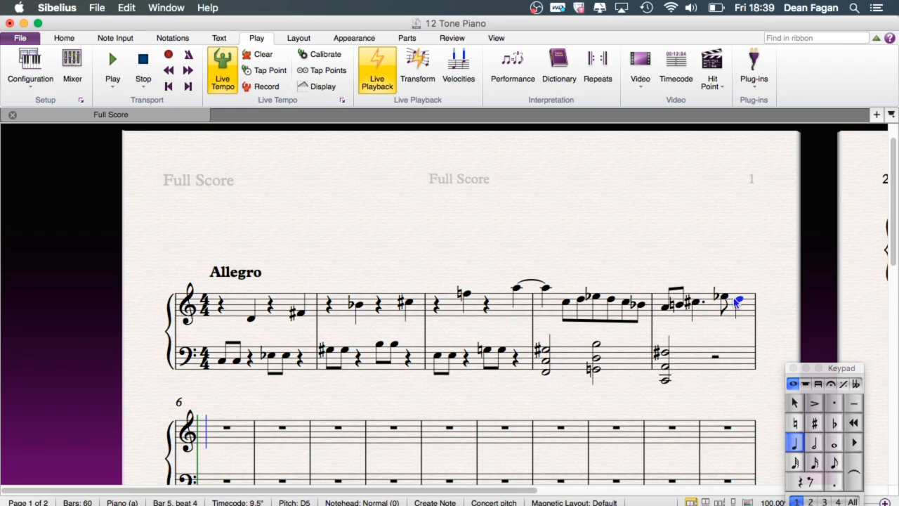
Rewind the playback line and play back the passage through the completed treble of bar 5
click(172, 71)
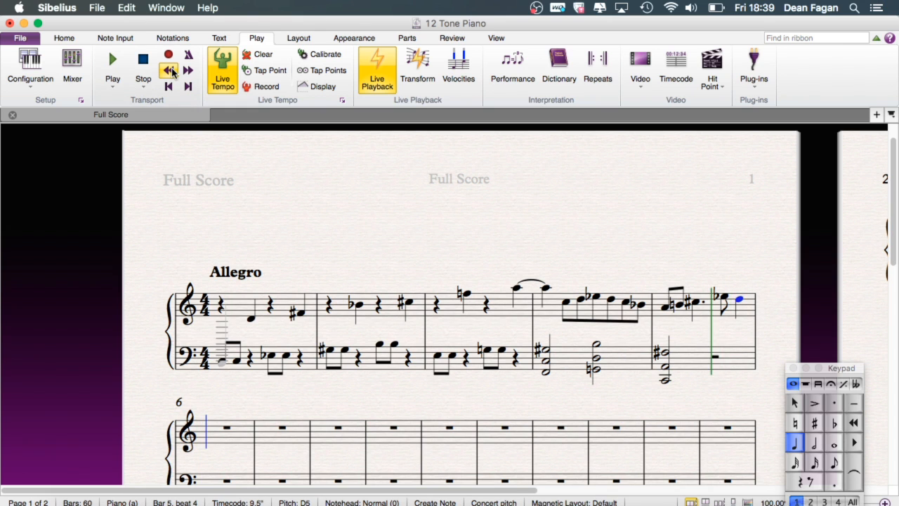
click(112, 62)
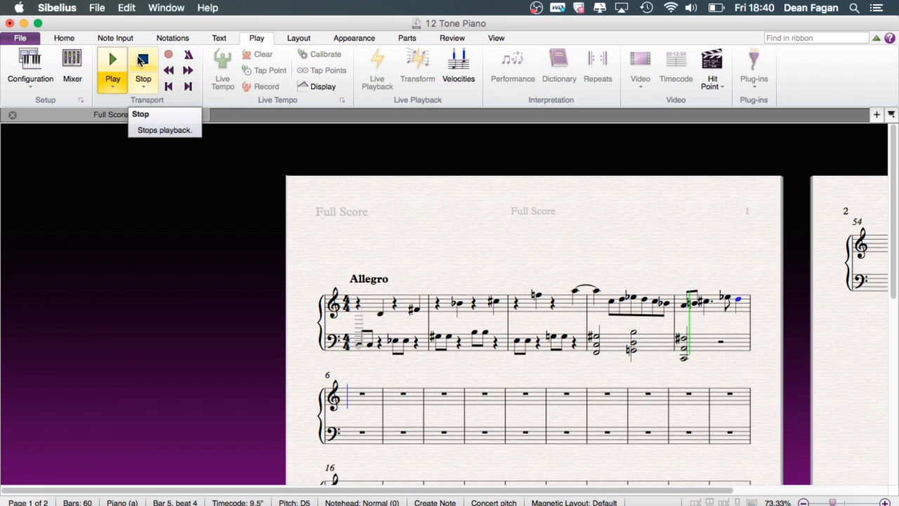
click(140, 61)
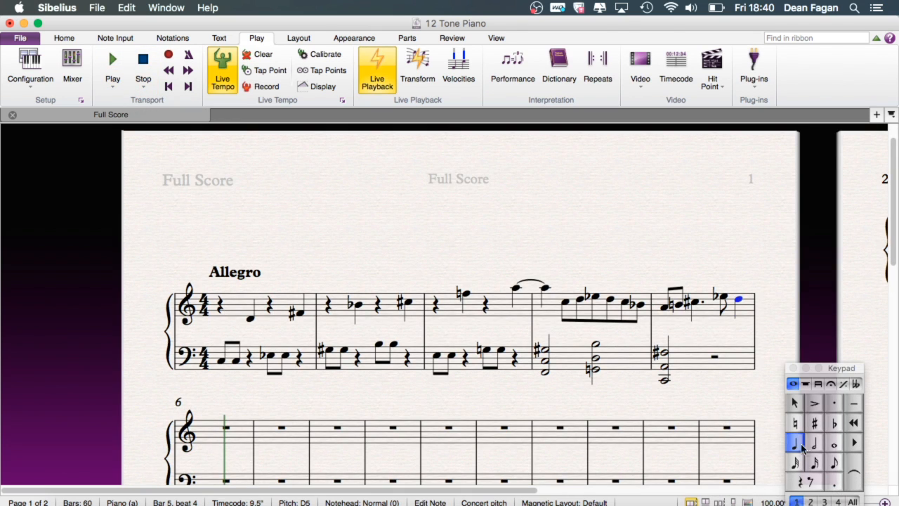
Enter a bass quarter-note G3 on beat 3 of bar 5 and a quarter-note chord of D2, A-sharp 2 and A3 on beat 4
click(710, 353)
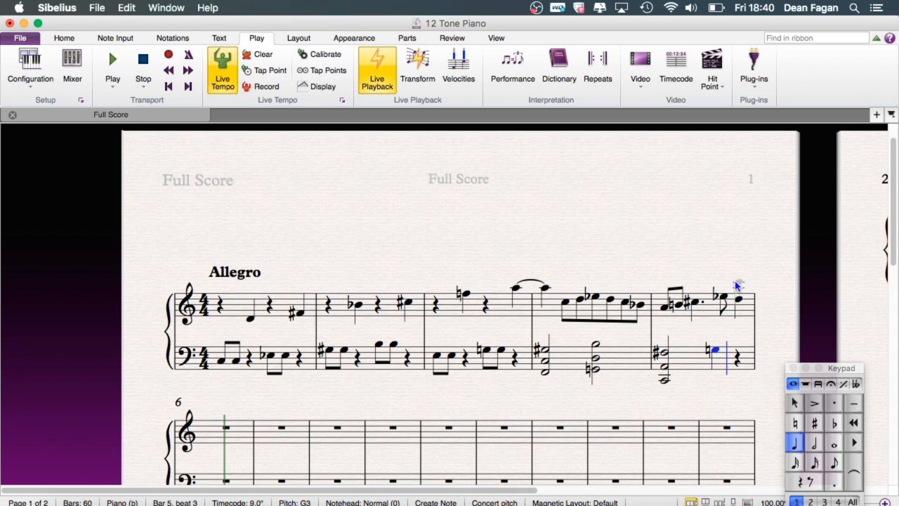
click(736, 350)
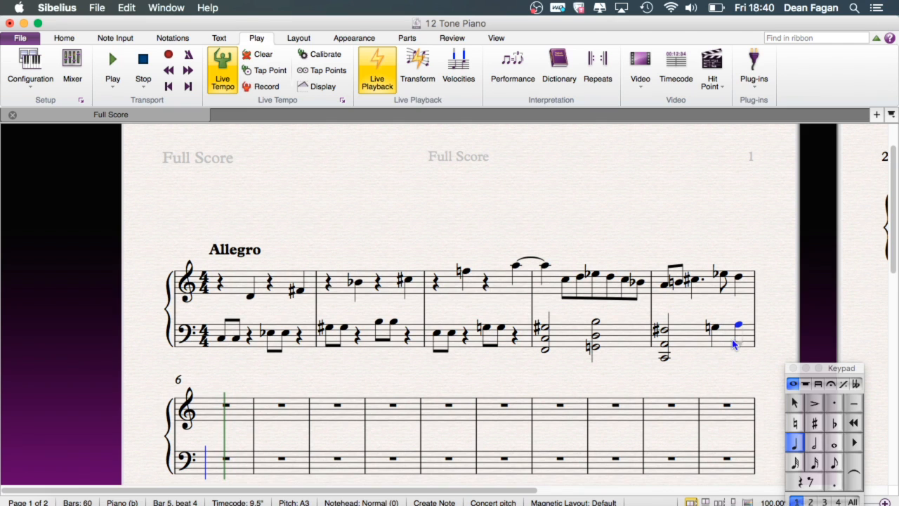
key(8)
click(736, 344)
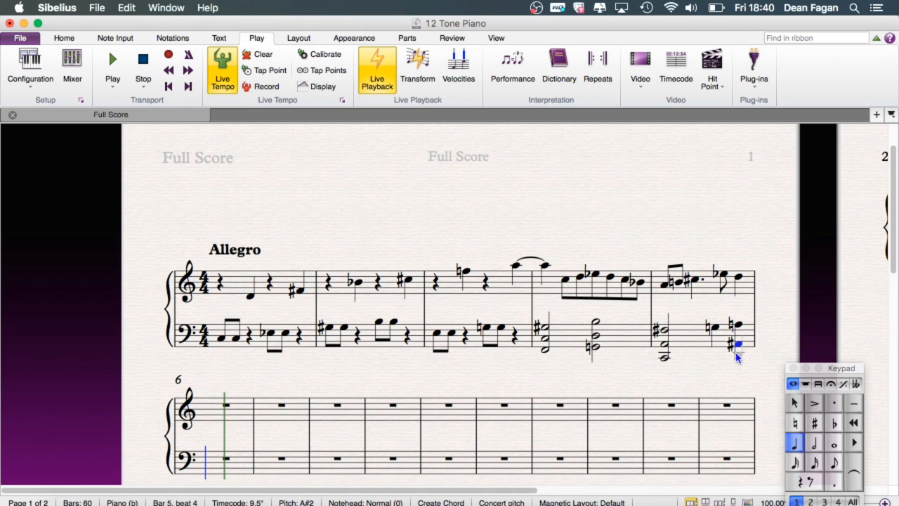
click(737, 356)
double_click(739, 356)
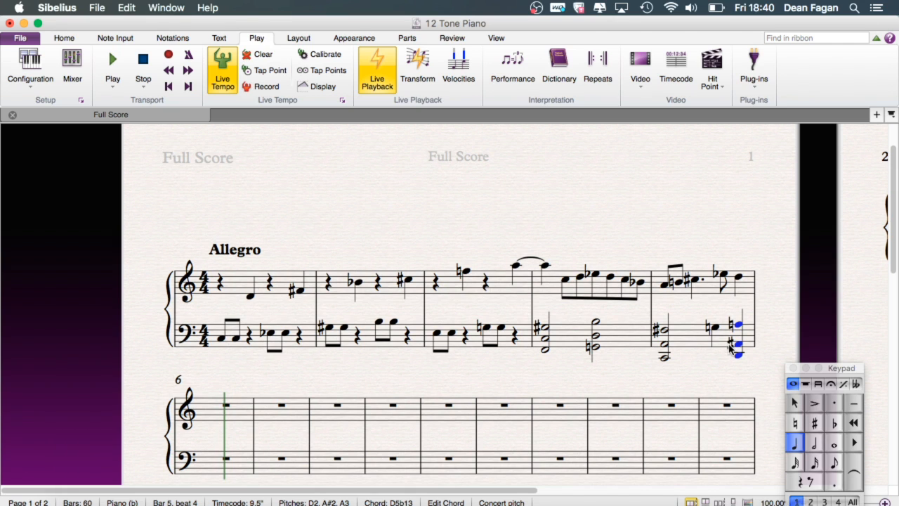
Try A-sharp 3 as the top note of the beat 4 bass chord in bar 5, and restore it to A-natural
click(730, 346)
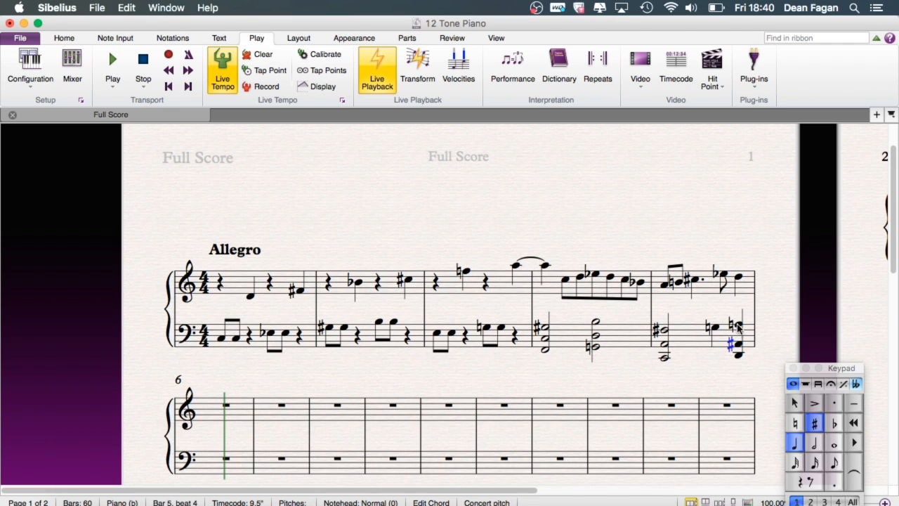
click(738, 325)
key(8)
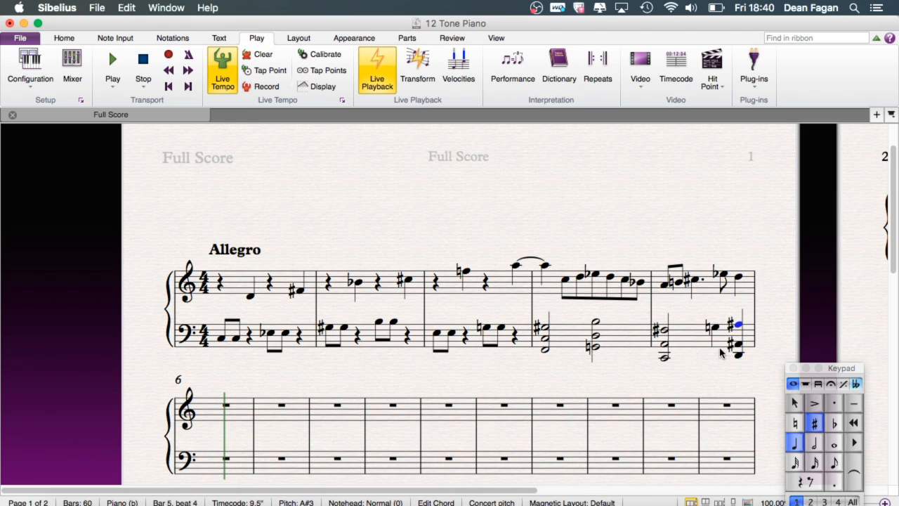
key(7)
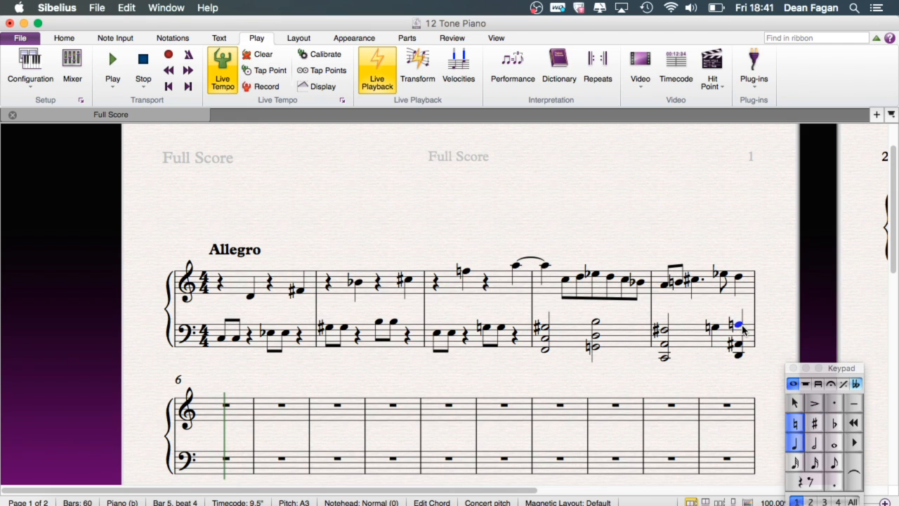
Try F-sharp 2 as the middle note of the beat 4 bass chord in bar 5 and audition the whole chord
click(721, 358)
click(738, 350)
key(7)
key(8)
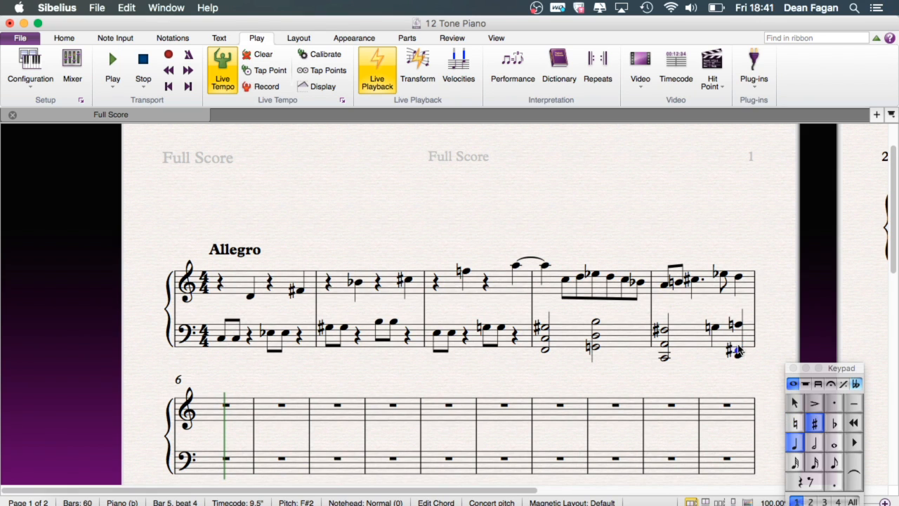
key(Escape)
click(739, 352)
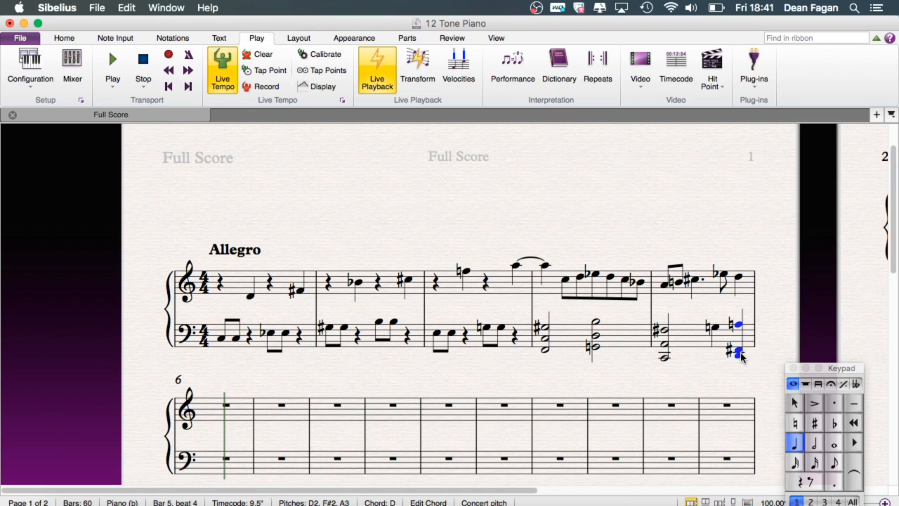
key(Escape)
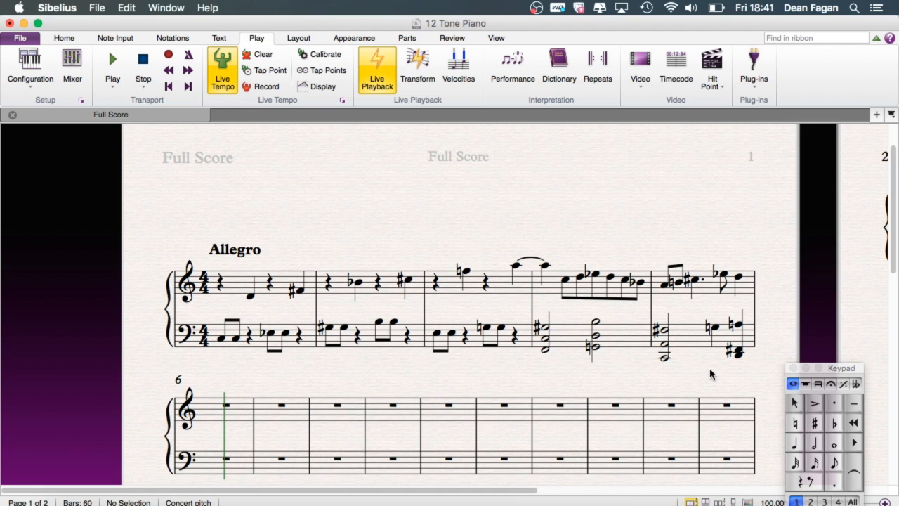
Change the beat 4 bass chord's top note to F-sharp 3 and its middle note to A2, and audition the chord
click(739, 325)
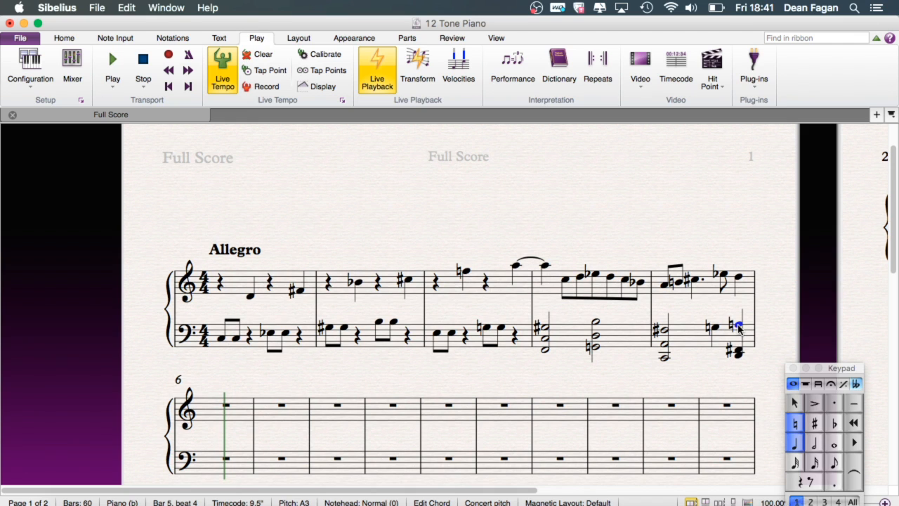
key(Down)
key(Down)
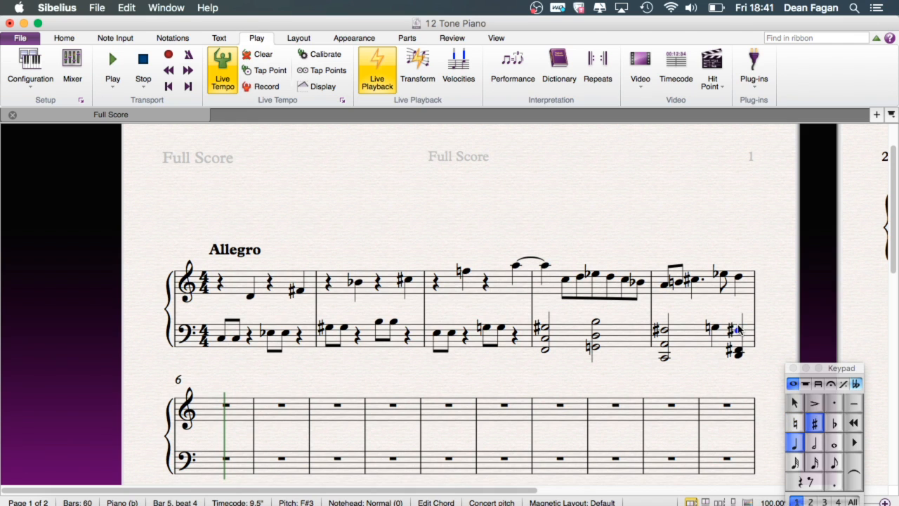
click(737, 353)
key(Up)
key(Up)
key(Up)
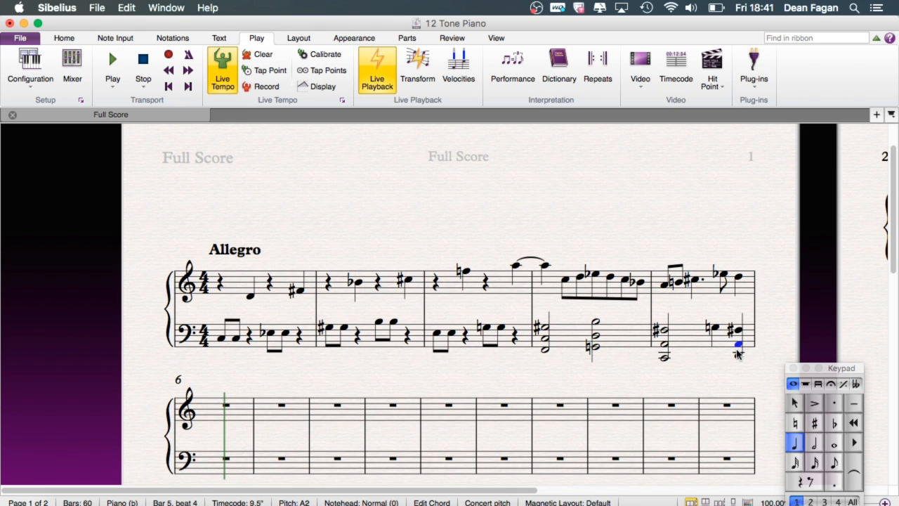
click(738, 331)
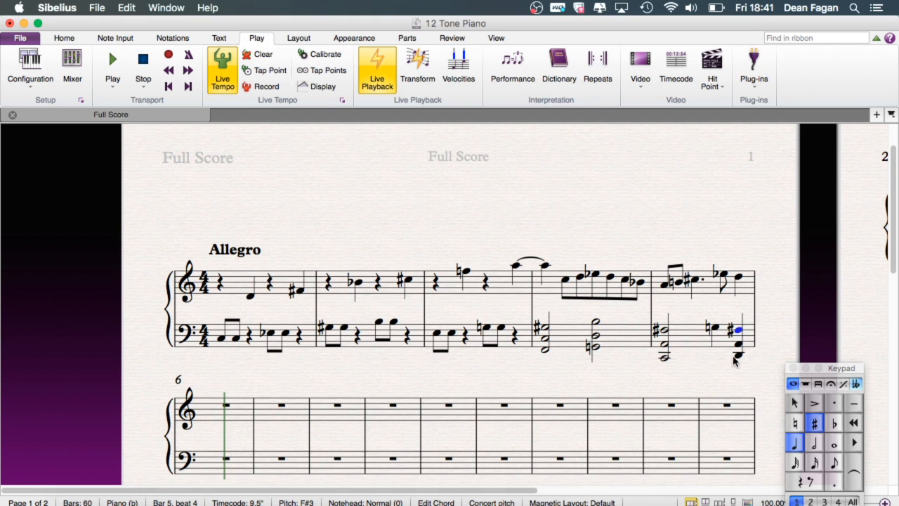
shift+click(738, 358)
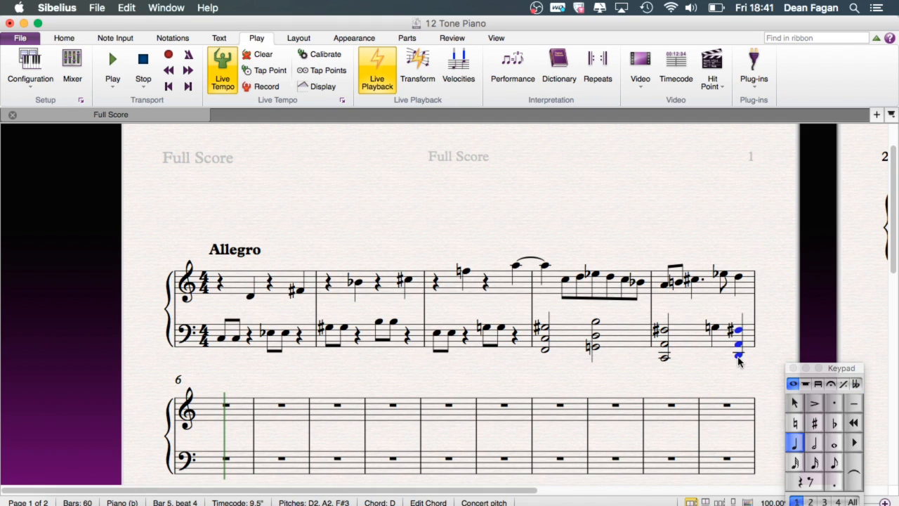
Rewind to the start of the score and play back all five bars
click(169, 70)
click(168, 70)
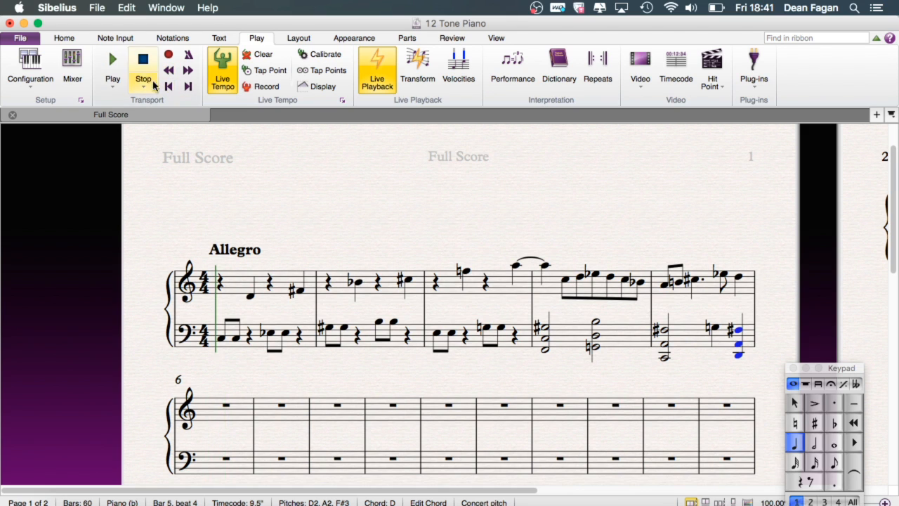
click(113, 64)
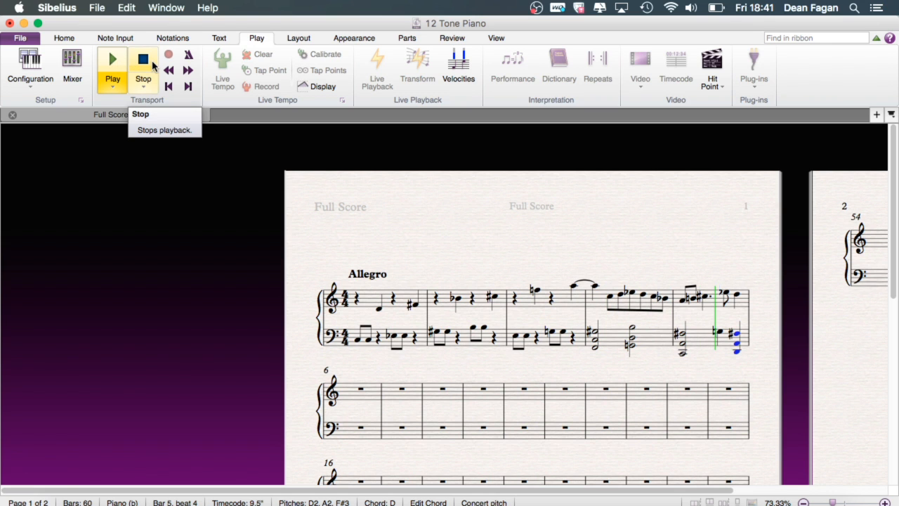
click(144, 62)
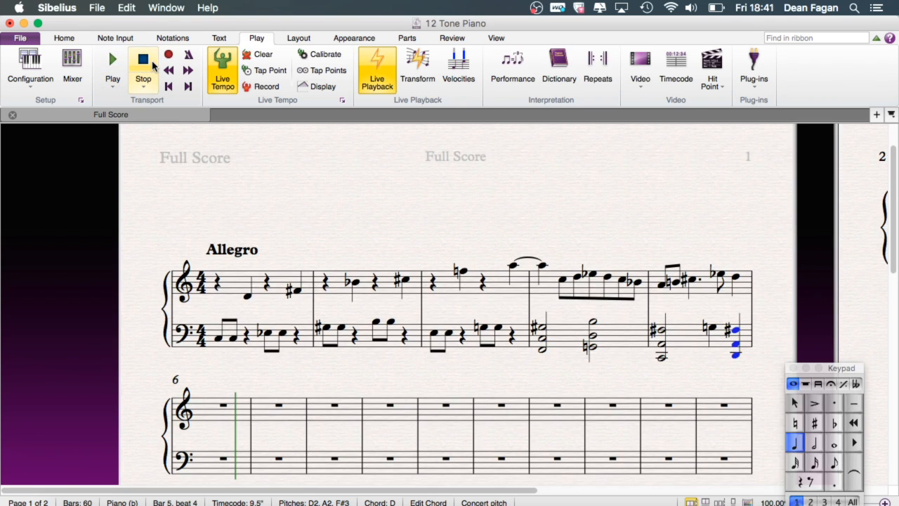